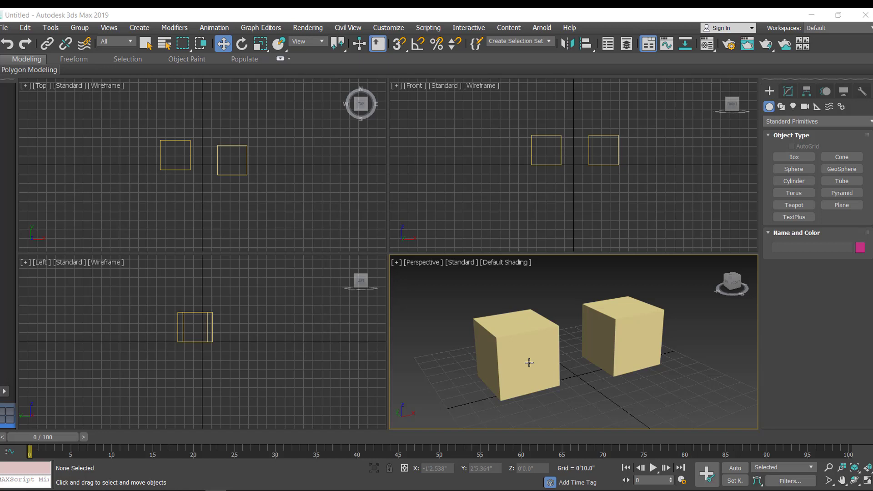
Maximize the Perspective viewport framing the two tan boxes and open the Material Editor
middle_drag(591, 371, 554, 369)
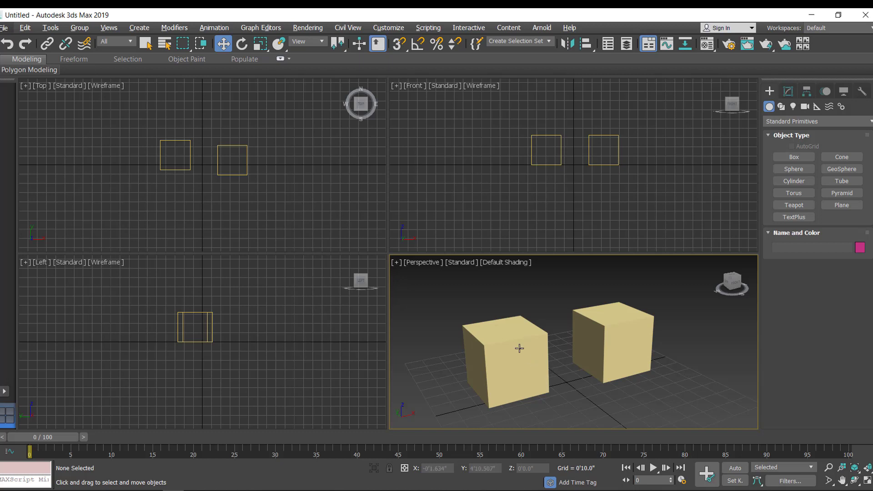
click(867, 480)
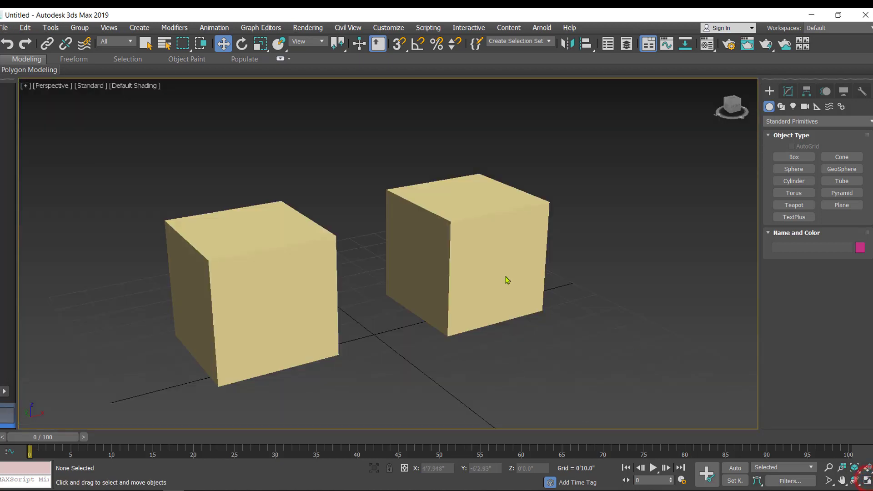
middle_drag(423, 250, 470, 244)
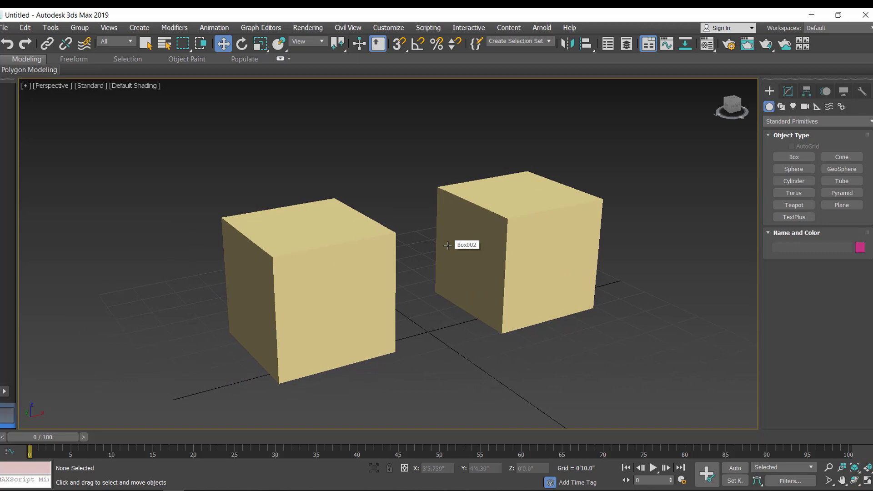
key(m)
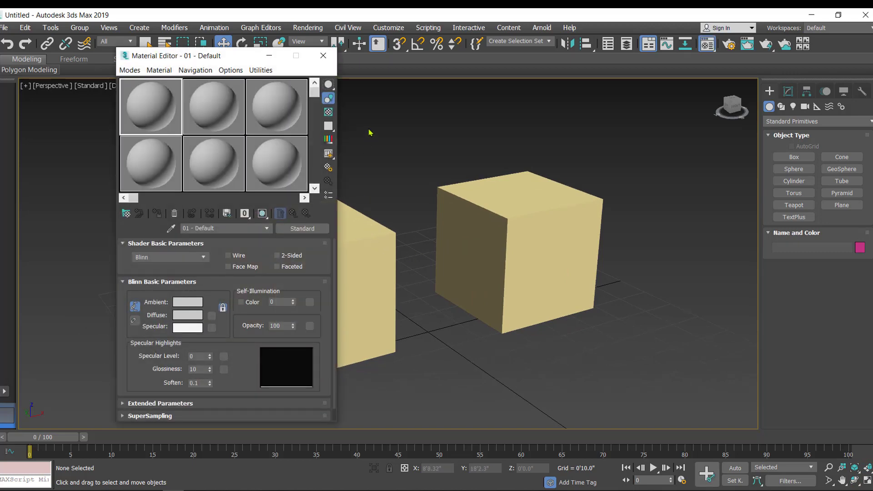
Give the first sample material a Checker map as its Diffuse colour
click(159, 116)
click(212, 315)
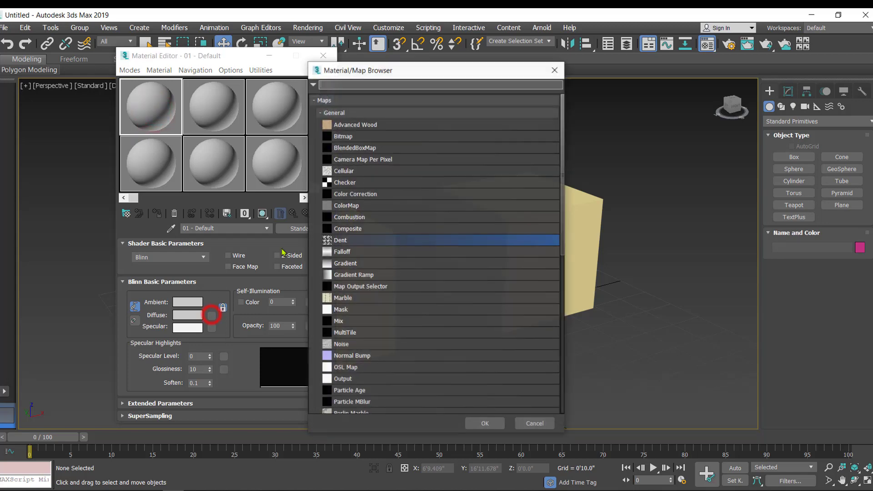
double_click(345, 183)
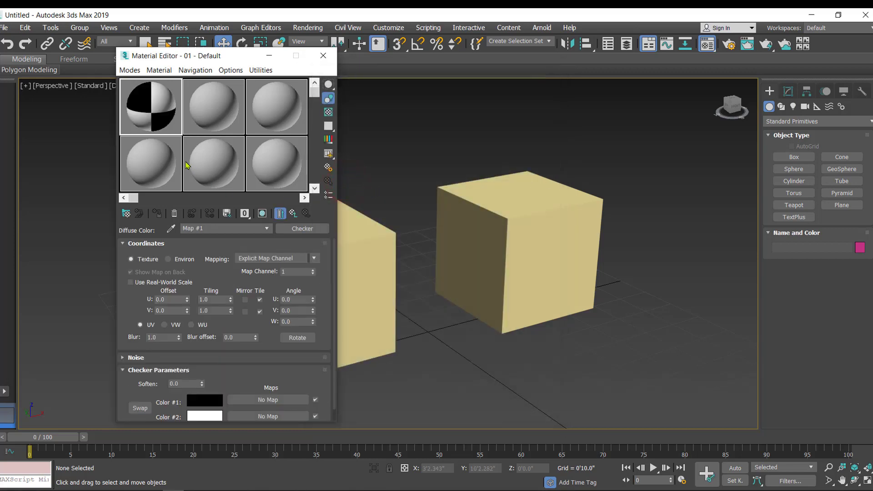
Assign the checker material to Box001, show it shaded in the viewport, and close the editor
click(372, 233)
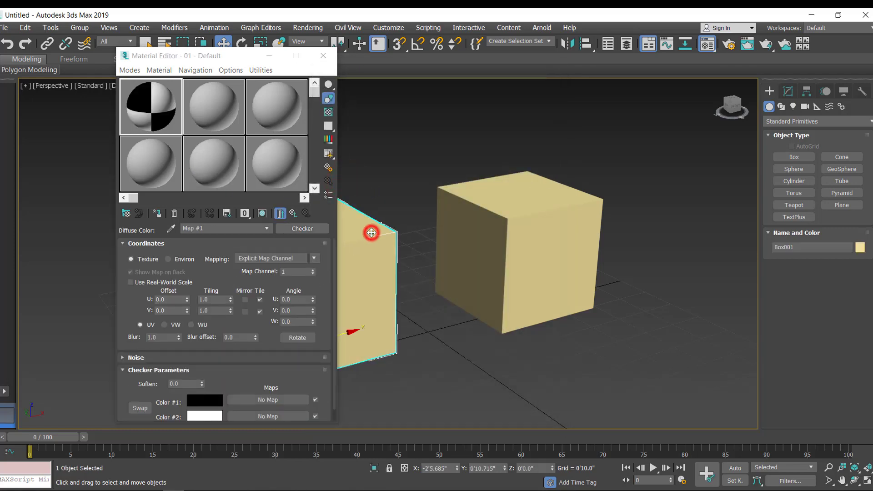
click(157, 213)
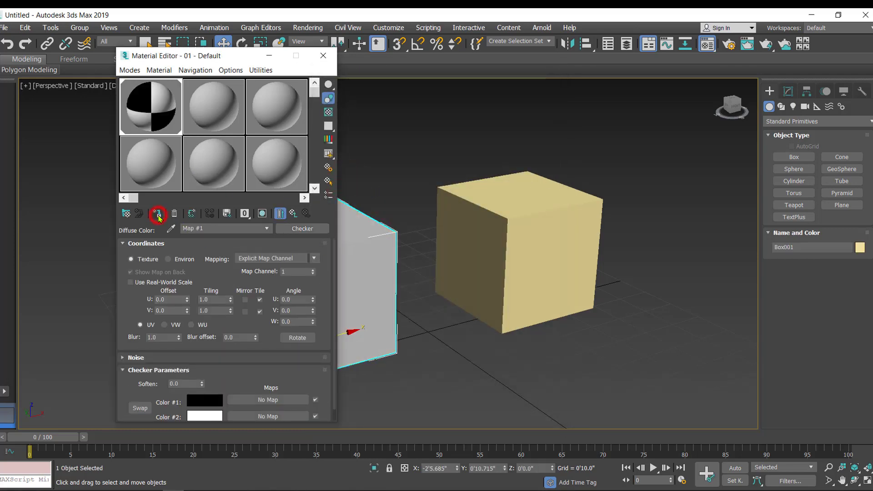
click(262, 213)
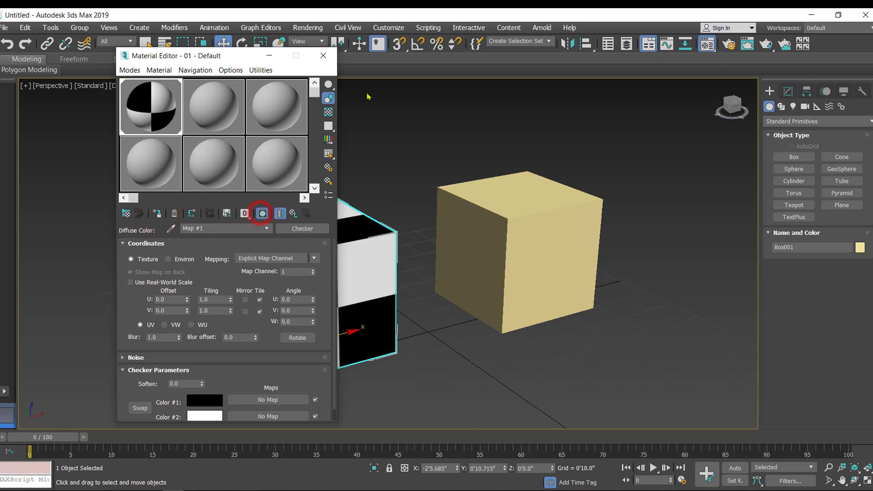
click(323, 56)
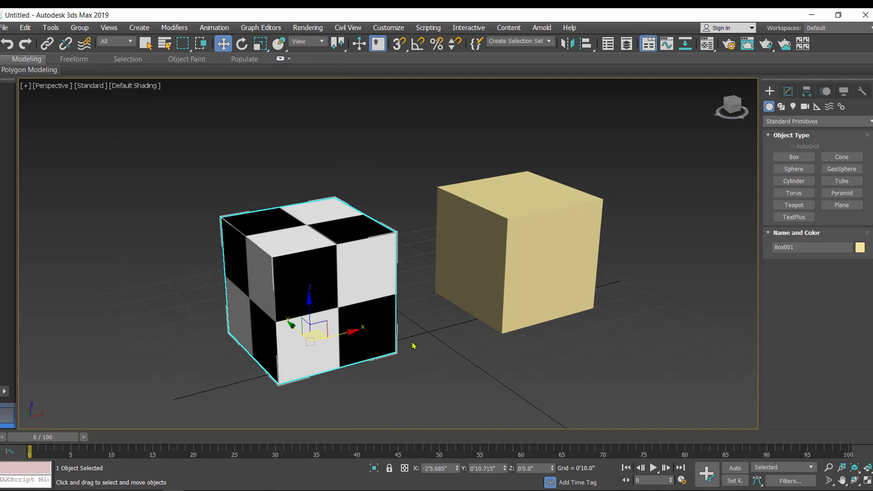
Deselect the checkered Box001, select the tan Box002, and zoom the view in on it
mouse_move(361, 370)
alt+middle_down()
mouse_move(355, 355)
mouse_move(380, 254)
mouse_move(392, 299)
mouse_move(367, 347)
mouse_move(304, 387)
mouse_move(354, 369)
alt+middle_up()
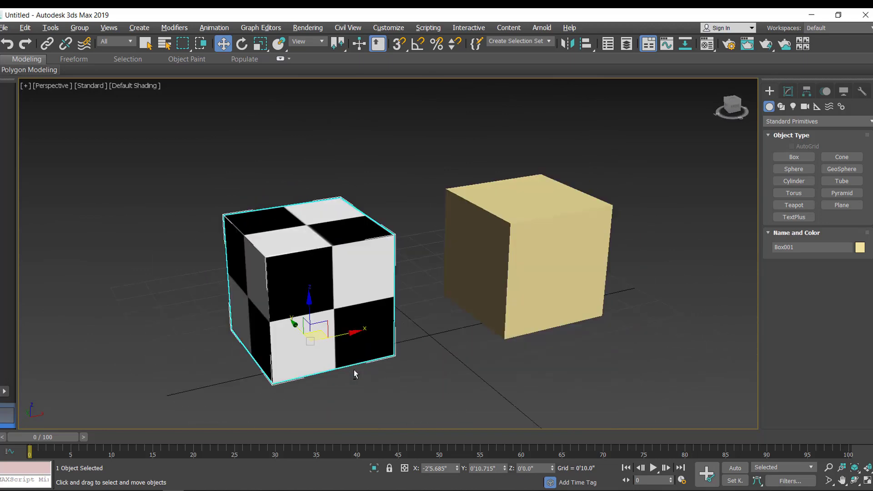
click(397, 191)
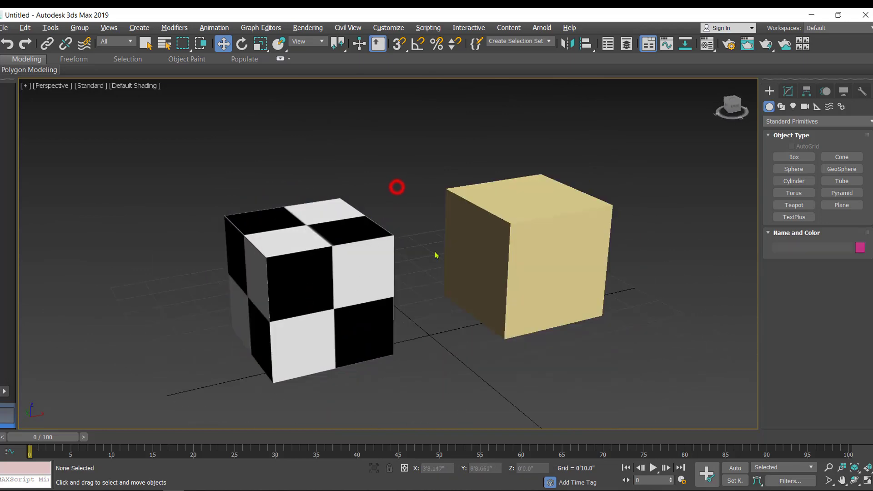
middle_drag(437, 335, 387, 306)
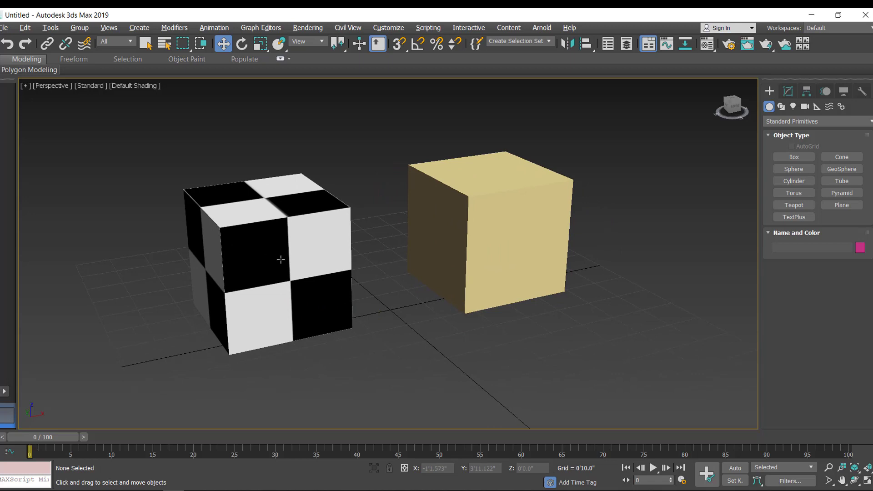
middle_drag(471, 350, 453, 351)
click(448, 279)
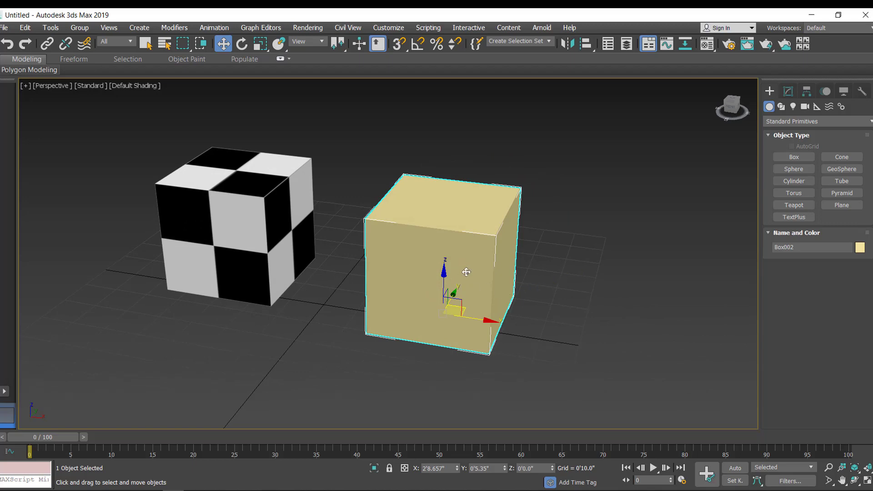
middle_drag(466, 271, 439, 278)
scroll(477, 282, up, 4)
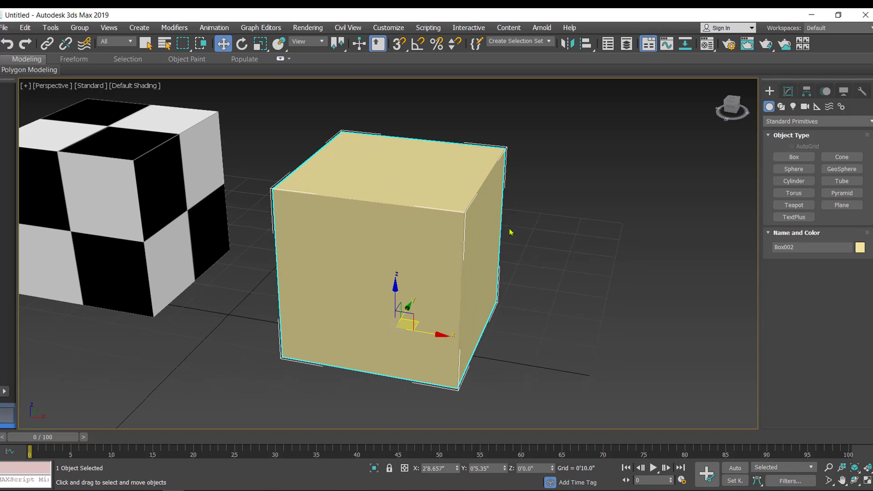
Convert Box002 to an Editable Poly and reopen the Material Editor
right_click(475, 218)
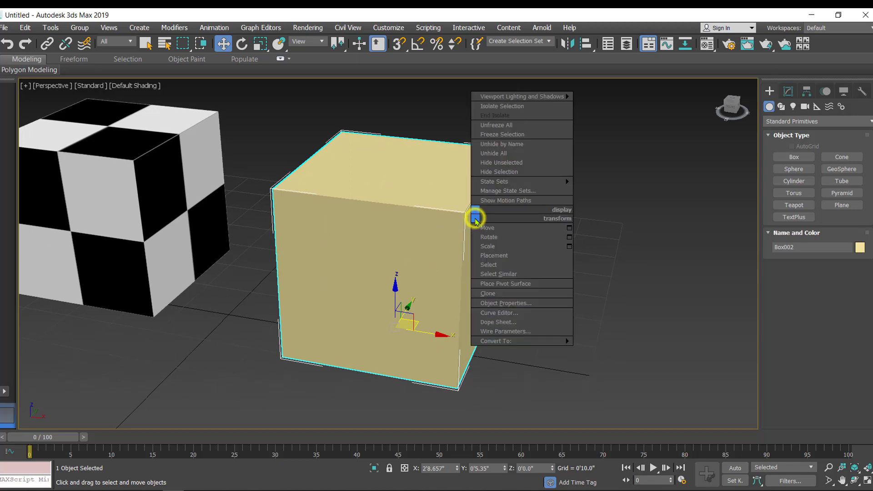
mouse_move(523, 340)
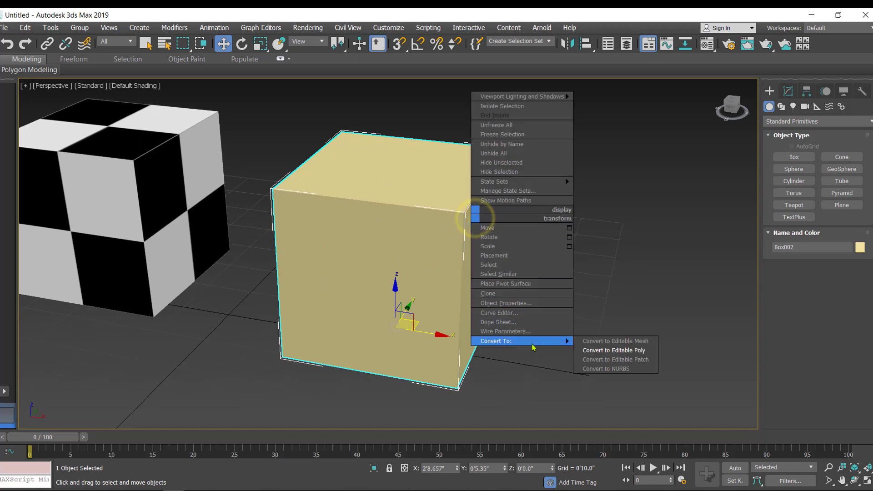
click(638, 350)
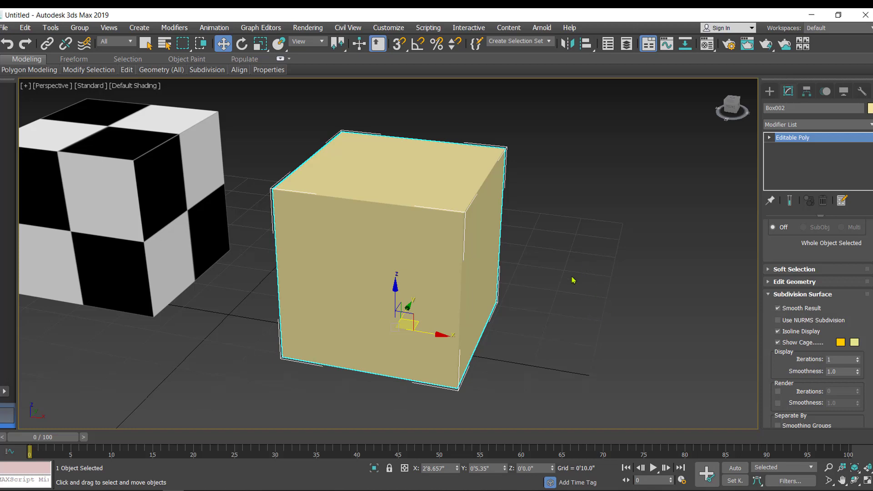
middle_drag(572, 280, 604, 280)
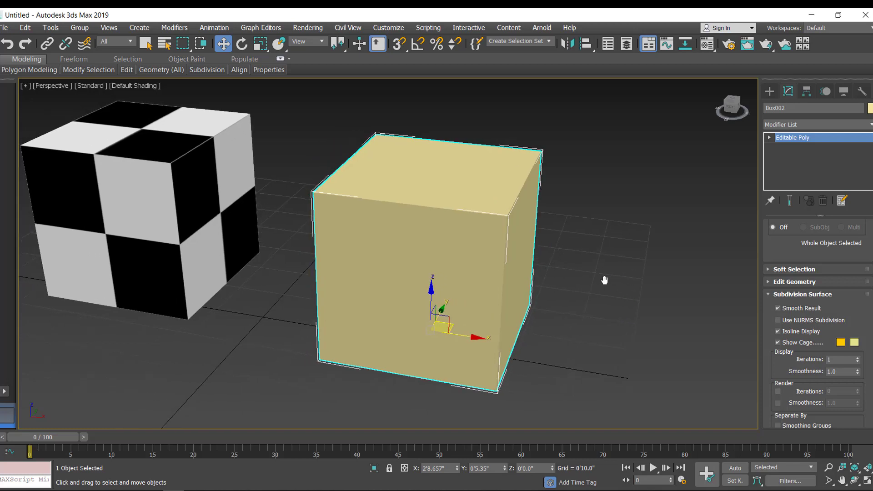
key(m)
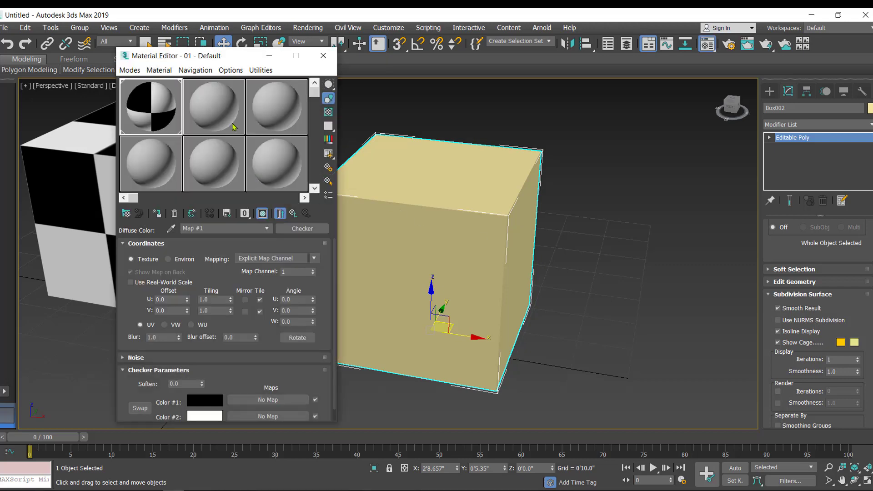
Change the second sample slot from Standard to Multi/Sub-Object, discarding the old material
click(217, 105)
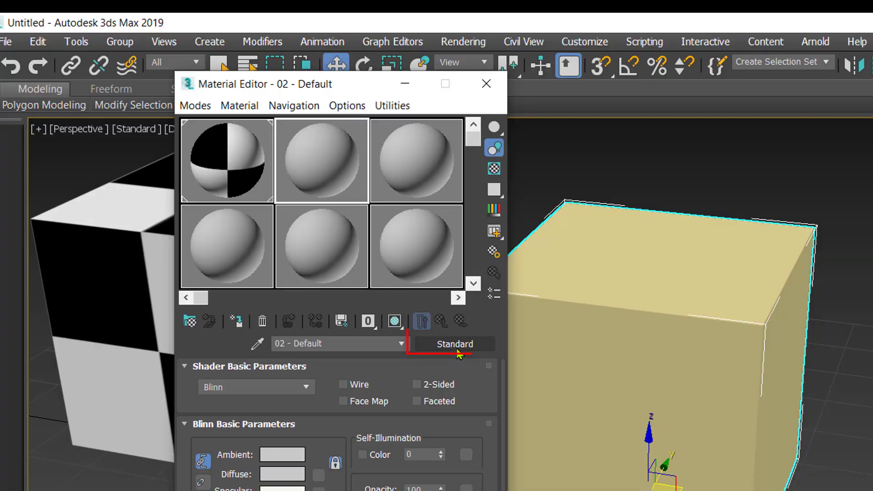
click(467, 351)
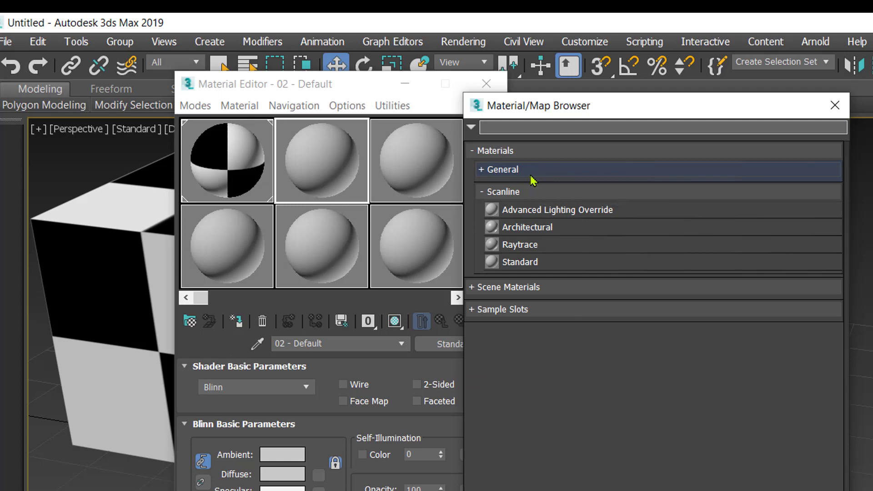
click(483, 172)
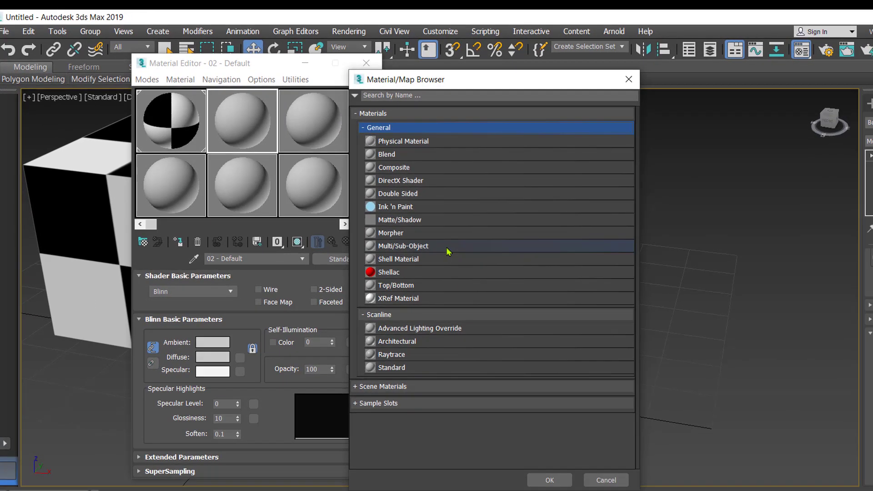
click(592, 328)
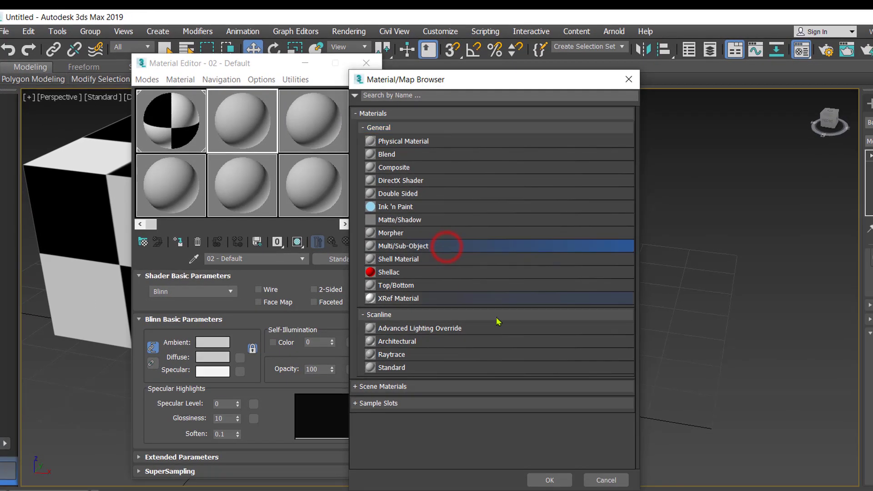
click(549, 480)
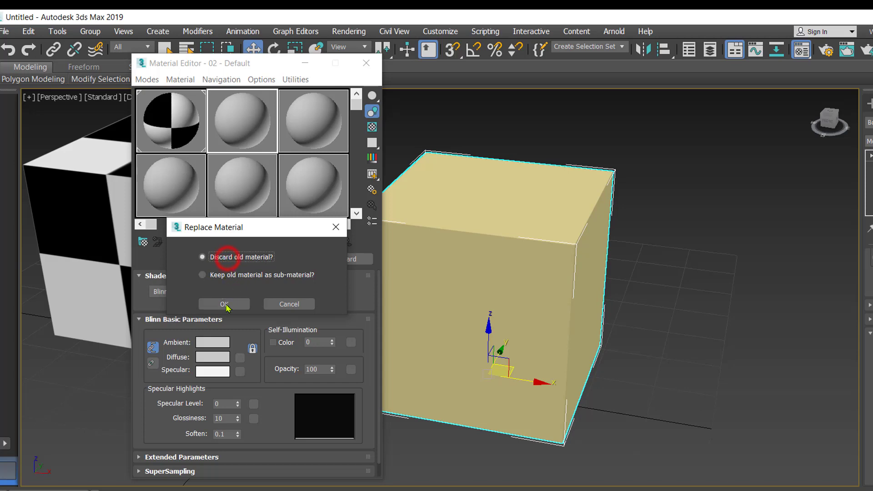
click(224, 303)
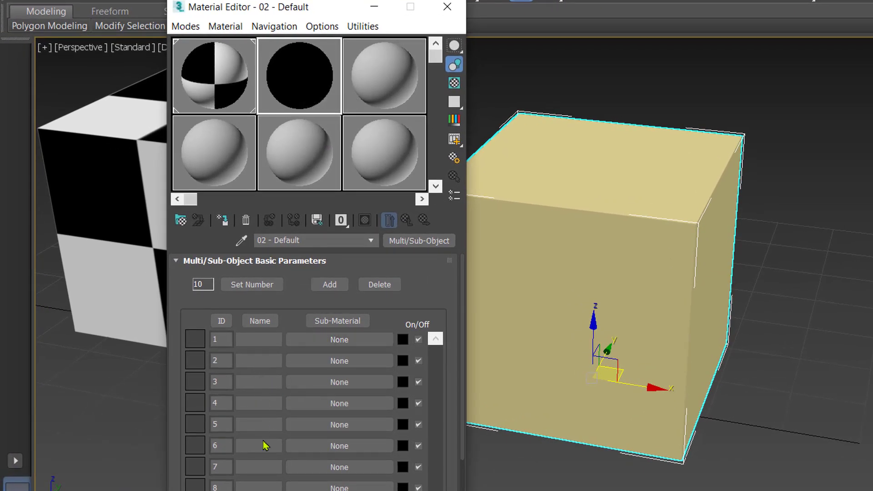
Reduce the Multi/Sub-Object material from 10 to 3 sub-materials and close the Material Editor
scroll(262, 444, down, 1)
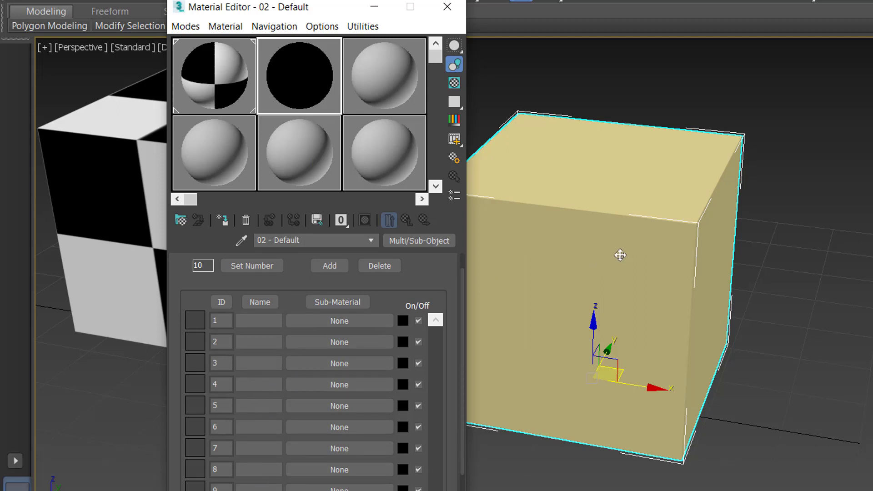
click(248, 271)
double_click(320, 260)
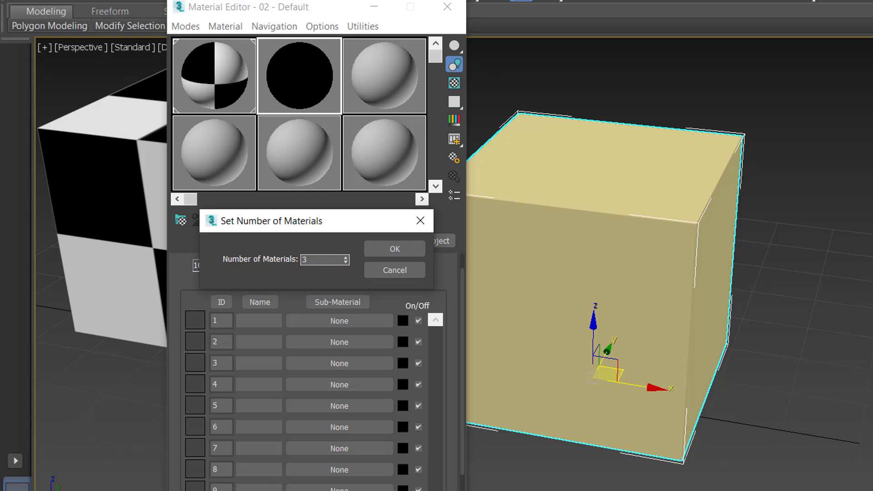
click(406, 249)
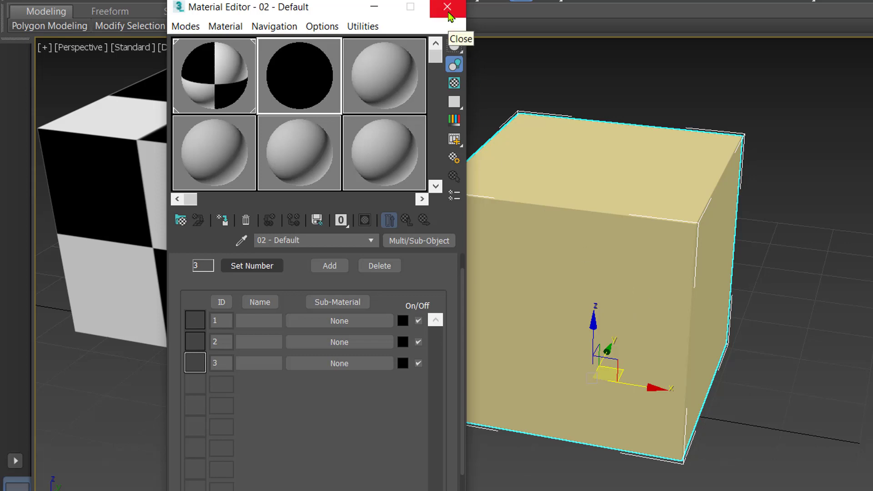
click(447, 7)
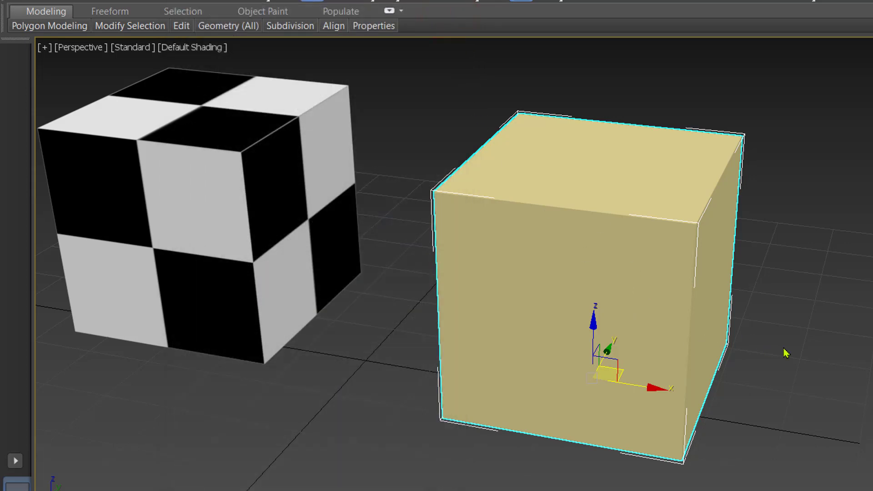
Enter Polygon sub-object mode on Box002 and select its top and bottom faces
middle_drag(788, 366, 756, 337)
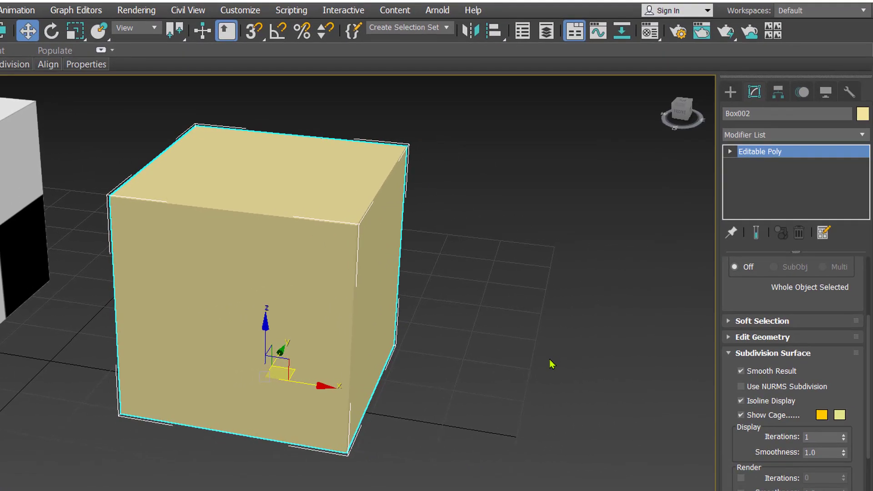
drag(733, 293, 725, 462)
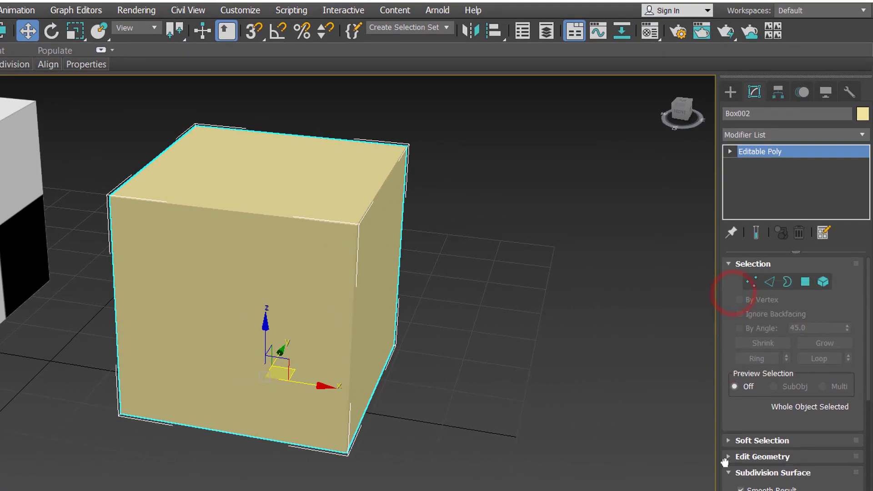
click(805, 283)
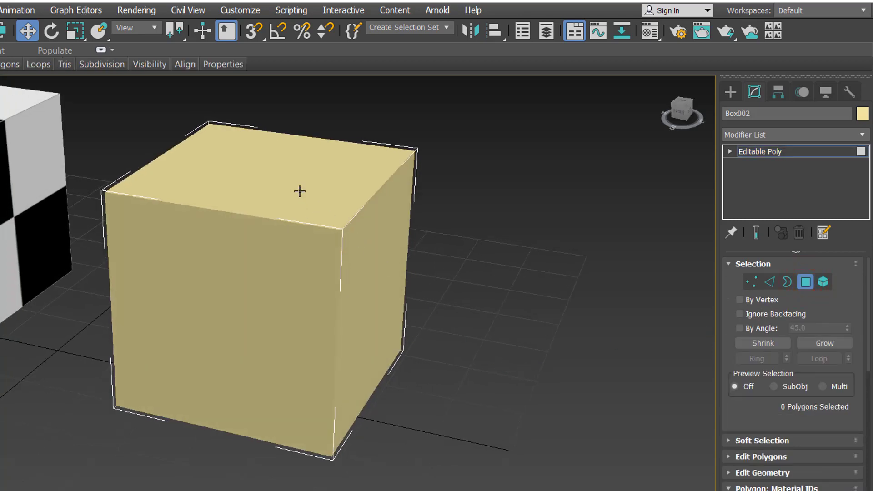
click(300, 192)
alt+middle_drag(482, 391, 464, 333)
click(300, 388)
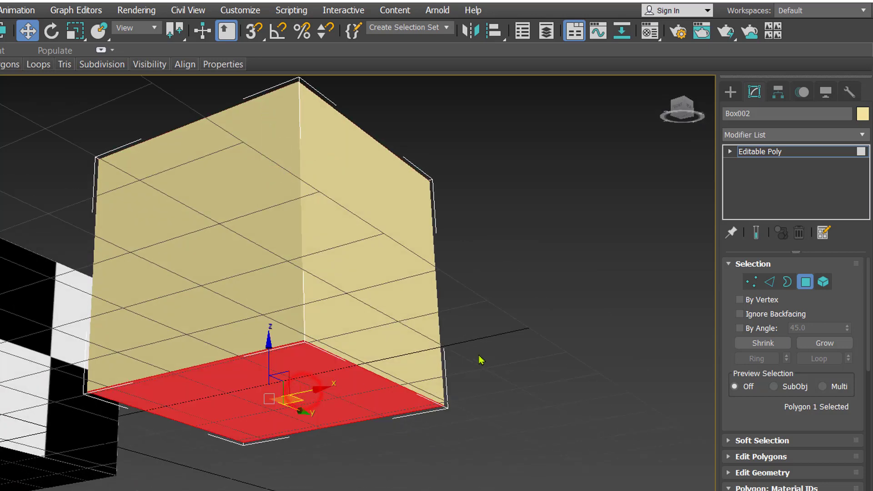
alt+middle_drag(520, 328, 524, 383)
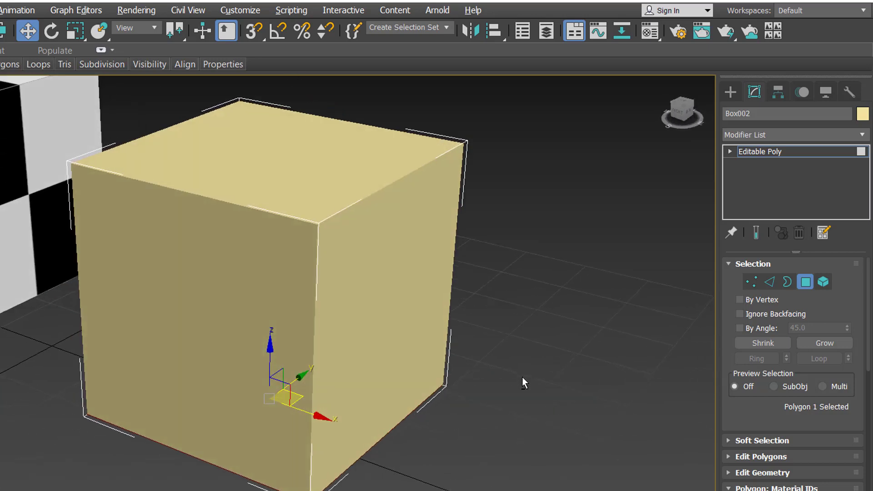
ctrl+click(337, 182)
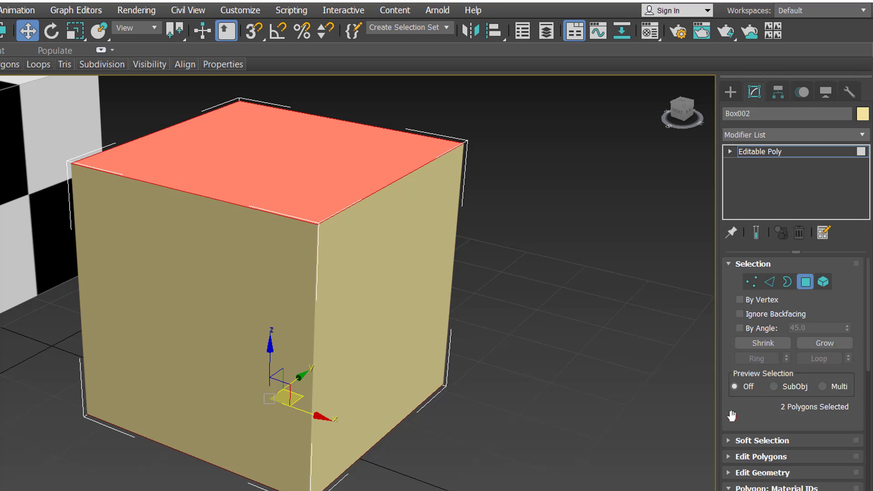
drag(732, 411, 727, 286)
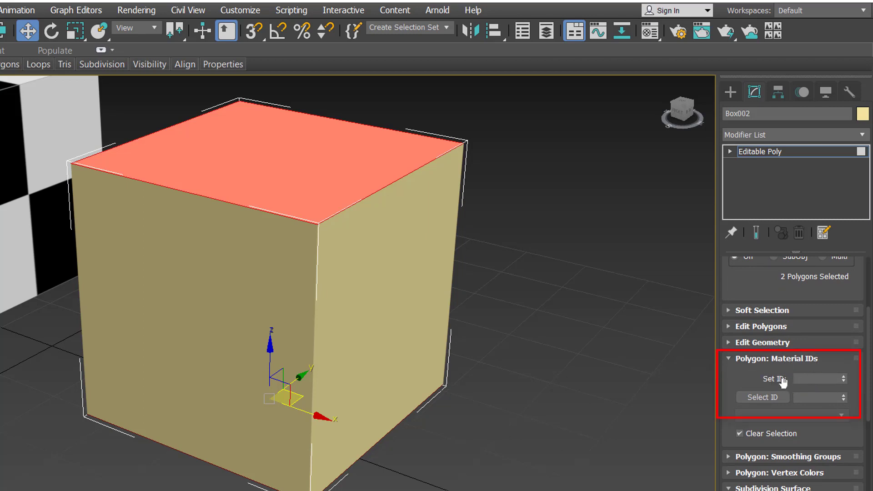
Assign material ID 1 to the top and bottom faces, then set an ID for the front and left faces
click(813, 377)
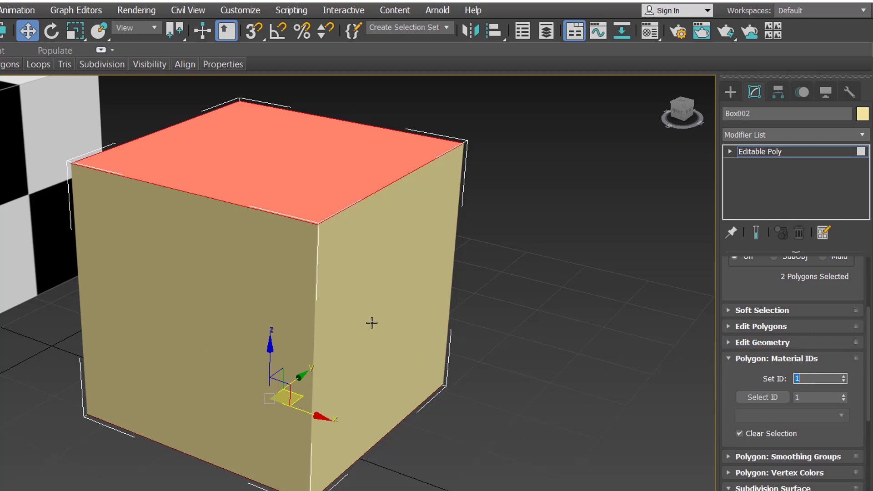
alt+middle_drag(460, 370, 452, 372)
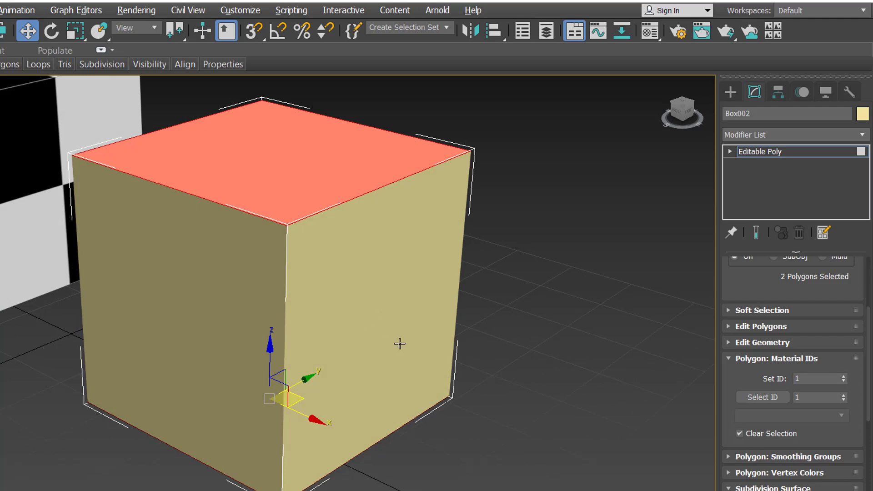
alt+middle_drag(399, 343, 432, 342)
click(340, 337)
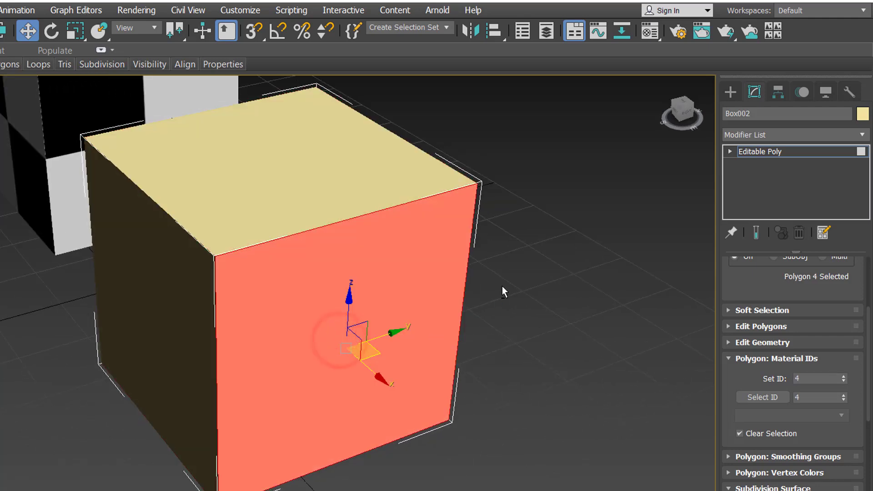
alt+middle_drag(502, 292, 169, 357)
ctrl+click(102, 359)
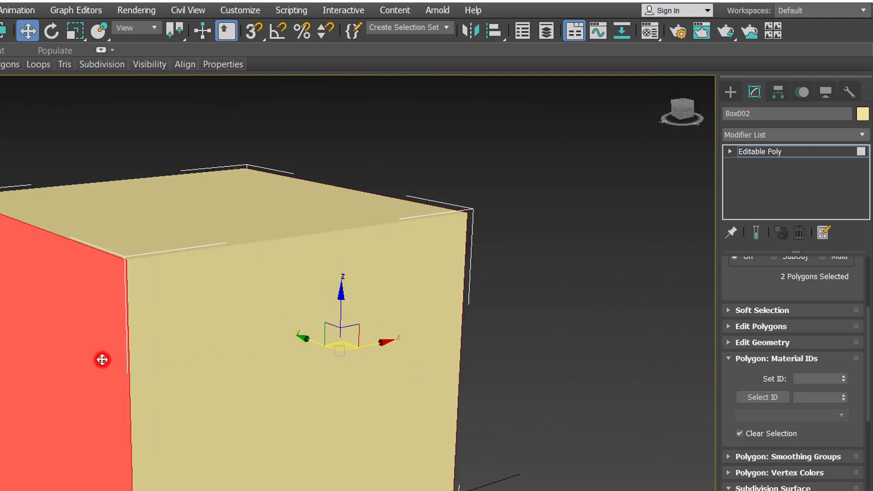
alt+middle_drag(102, 359, 509, 350)
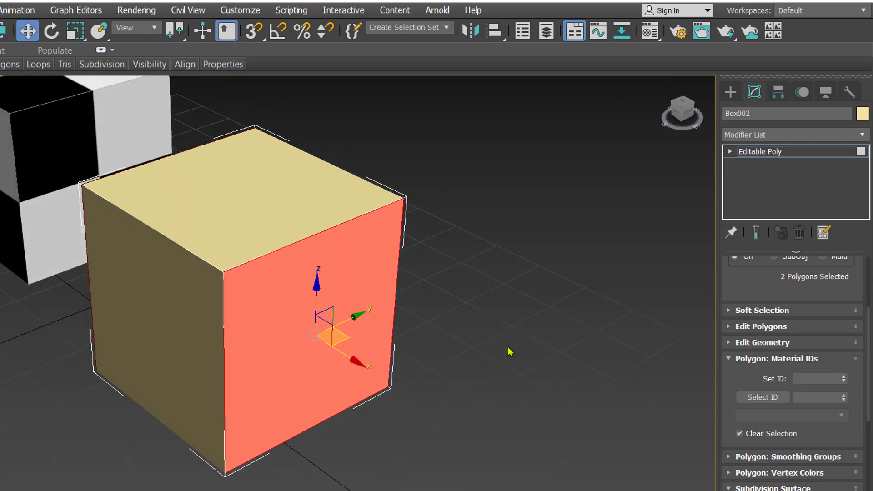
click(808, 380)
Select the left and right side faces and give them material ID 2
click(163, 341)
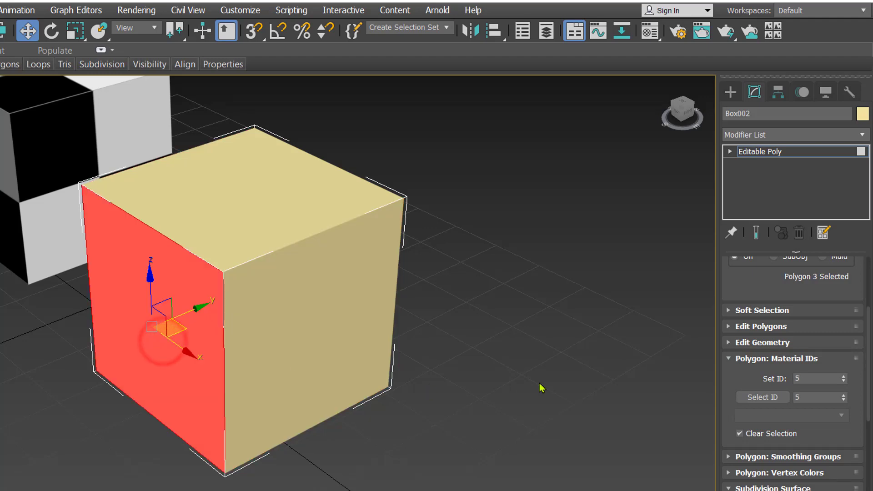
alt+middle_drag(540, 386, 466, 373)
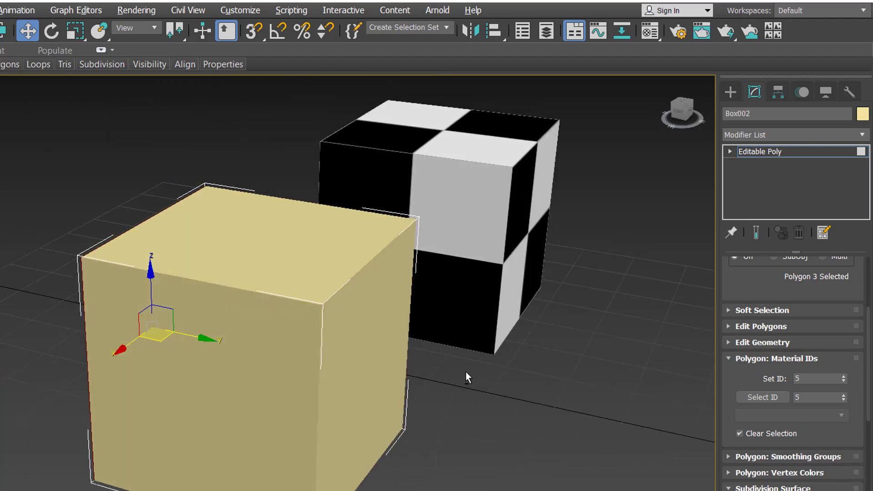
ctrl+click(373, 374)
alt+middle_drag(541, 411, 506, 390)
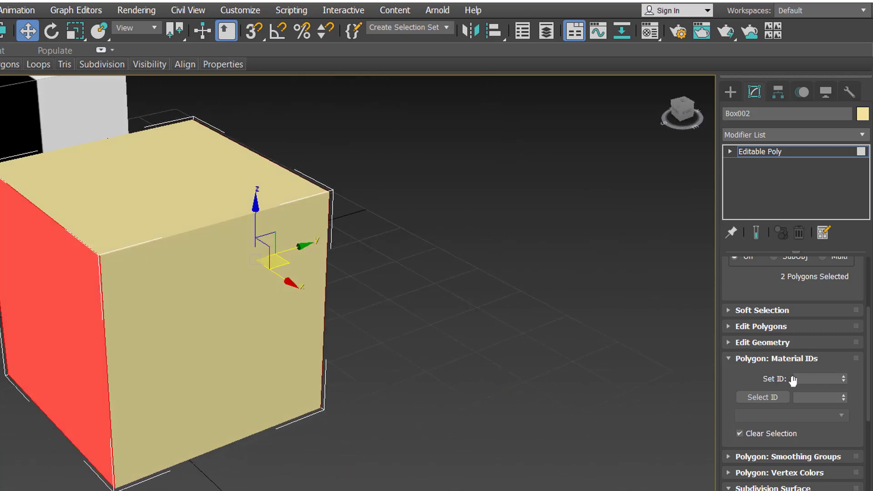
click(811, 378)
click(731, 93)
Reselect the yellow Box002 and reopen the Material Editor on the Multi/Sub-Object material
click(412, 342)
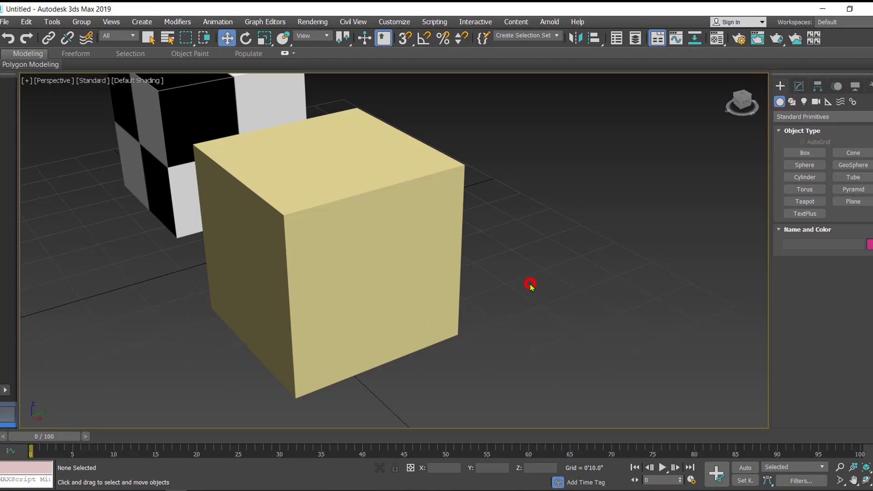
middle_drag(516, 303, 560, 291)
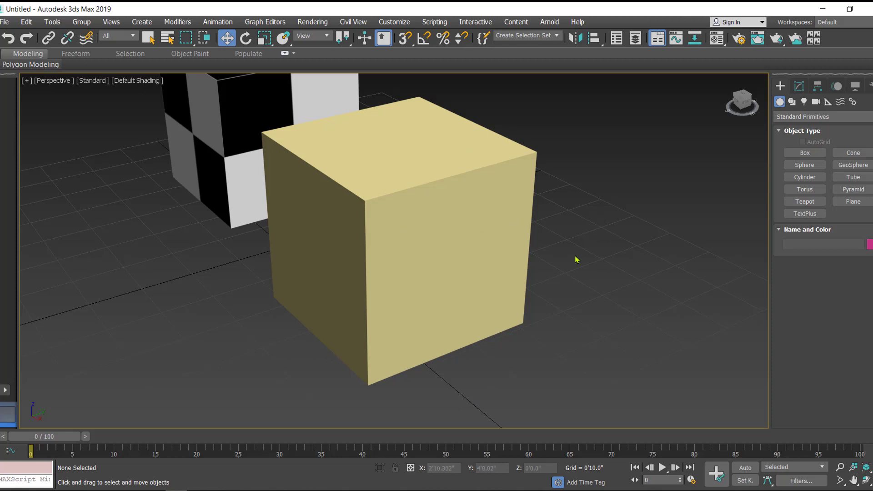
alt+middle_drag(580, 287, 465, 309)
click(499, 250)
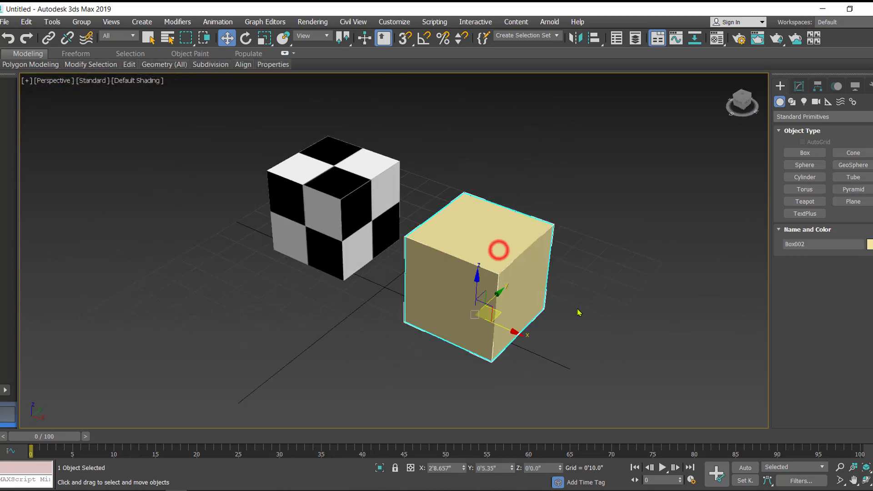
middle_drag(579, 312, 537, 289)
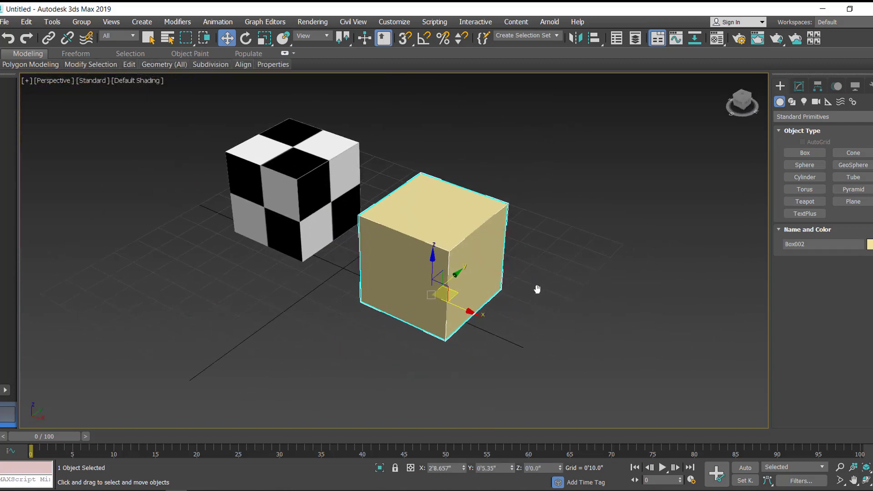
key(m)
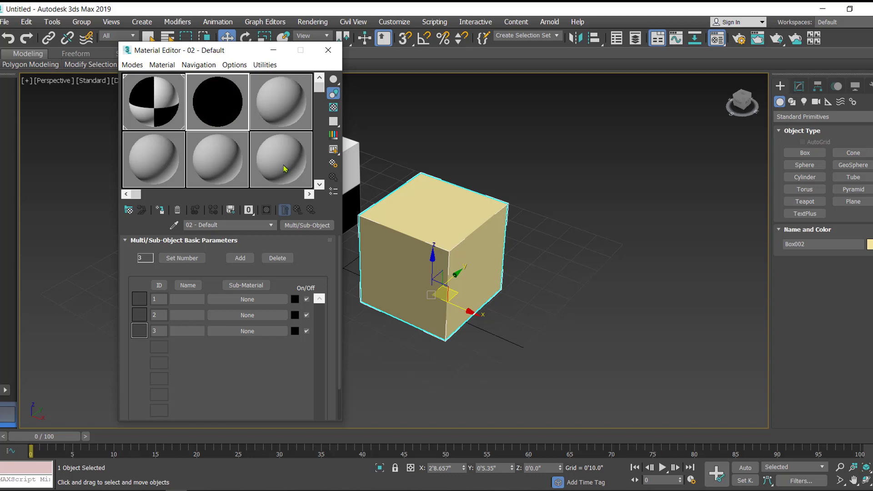
Assign the Multi/Sub-Object material to Box002 and name IDs 1-3 checker, marble and dent
click(160, 210)
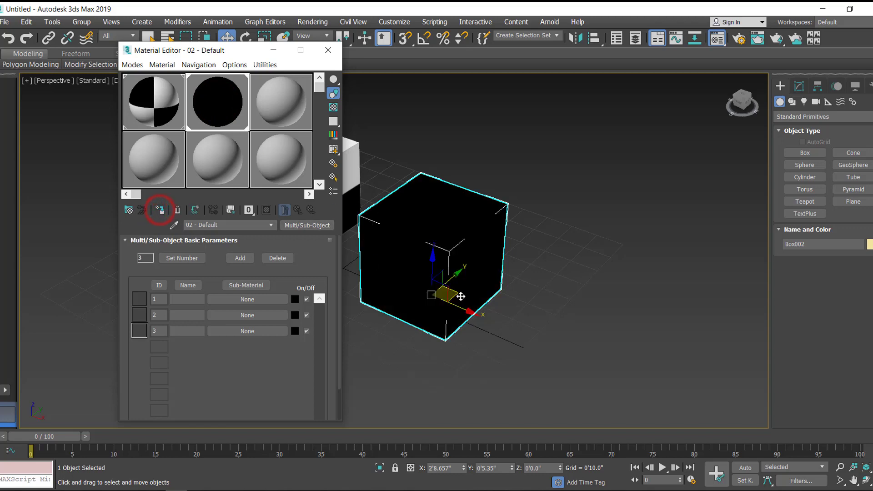
scroll(468, 257, up, 4)
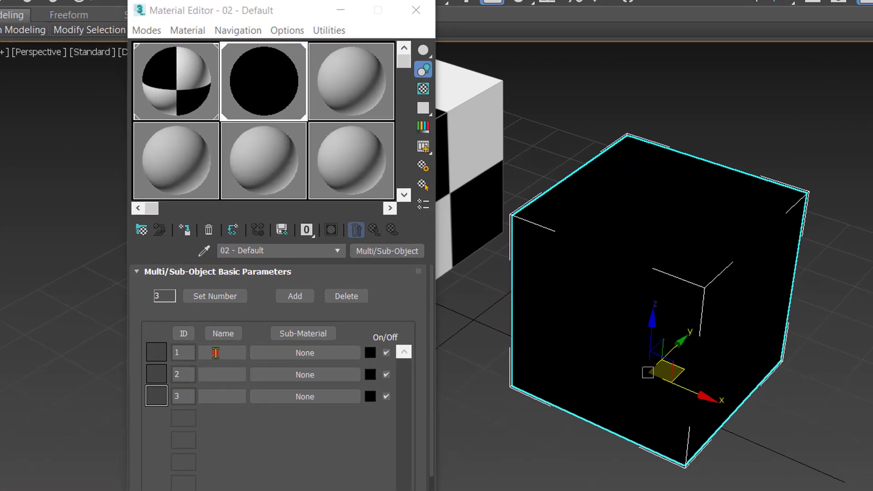
click(216, 353)
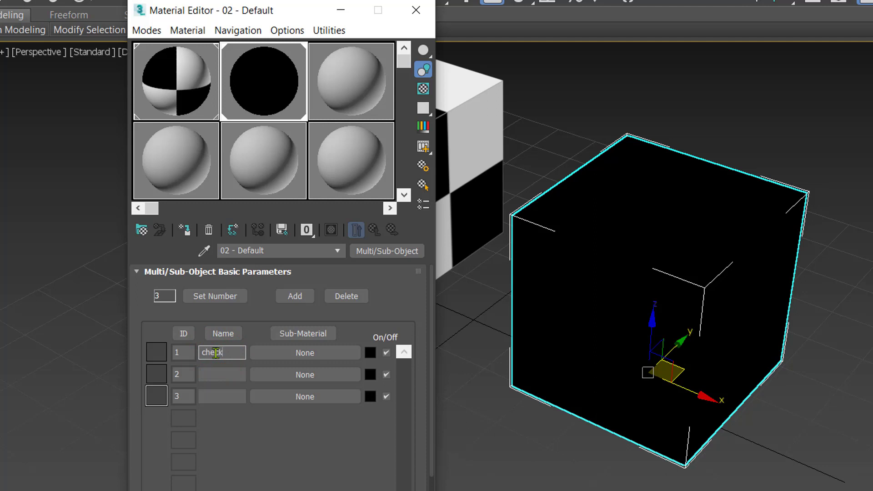
click(226, 375)
click(222, 397)
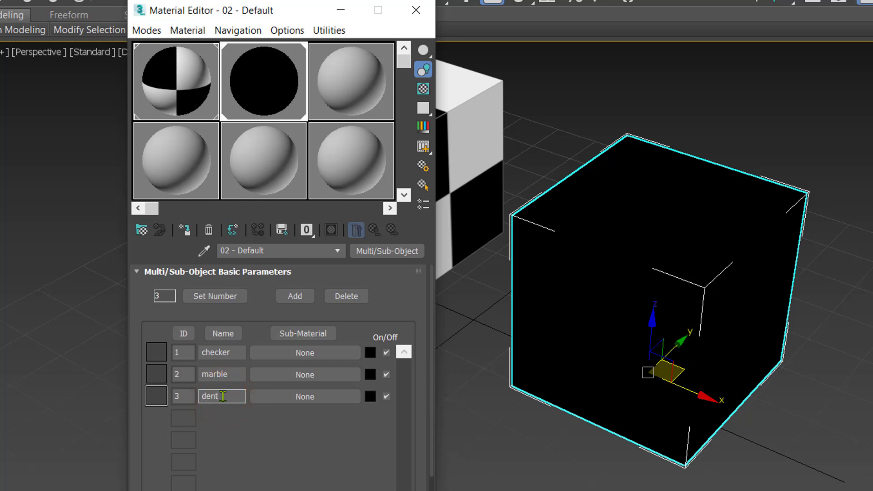
click(291, 453)
Assign slot ID 1 a Standard material with a Checker diffuse map, shown shaded in the viewport
click(303, 354)
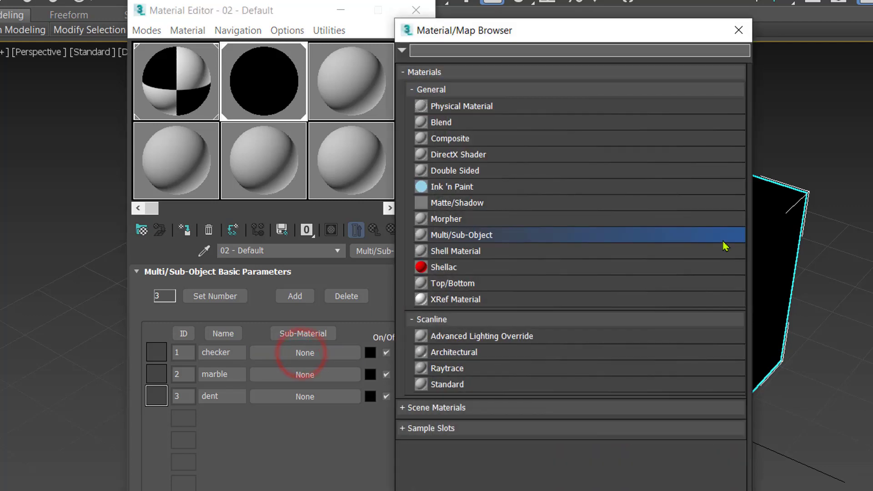
click(412, 90)
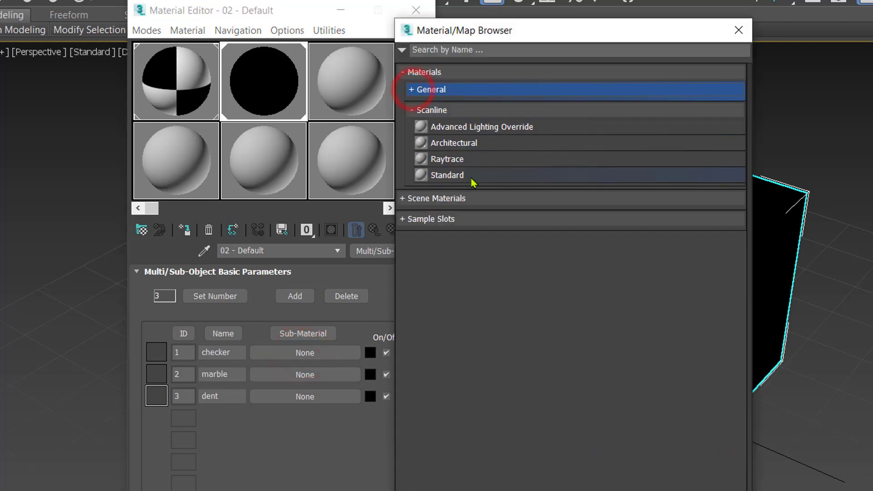
double_click(454, 175)
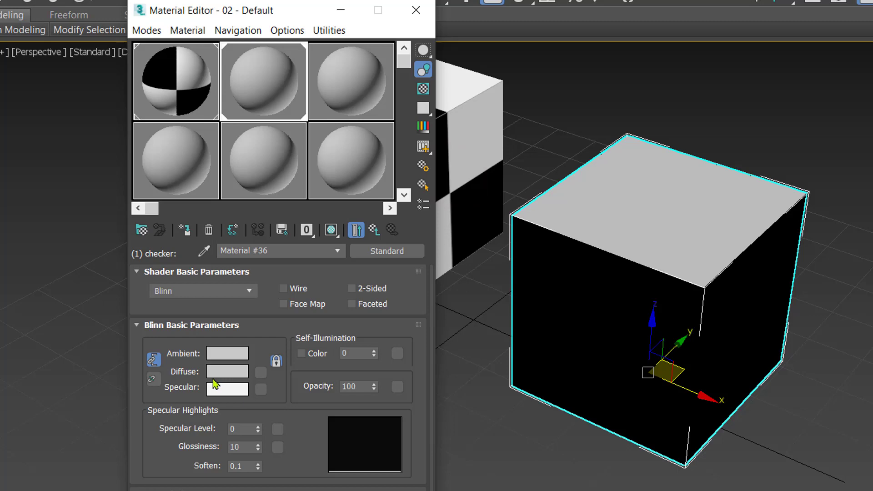
click(261, 372)
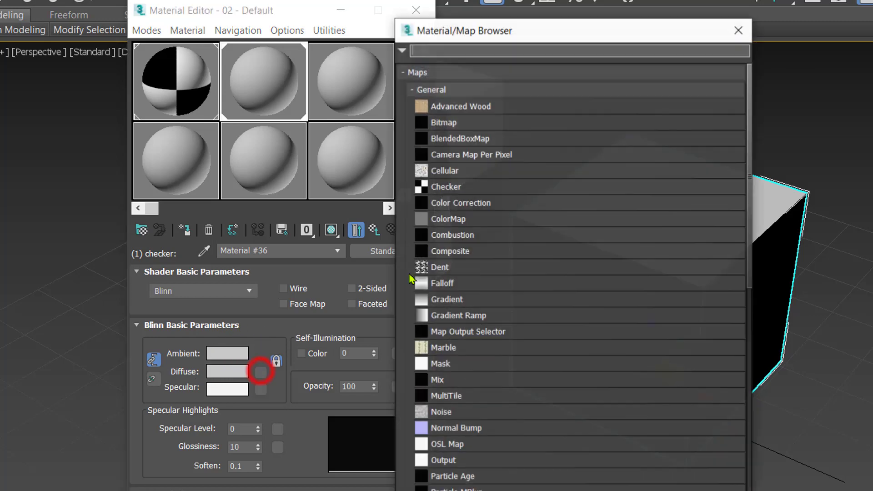
double_click(454, 187)
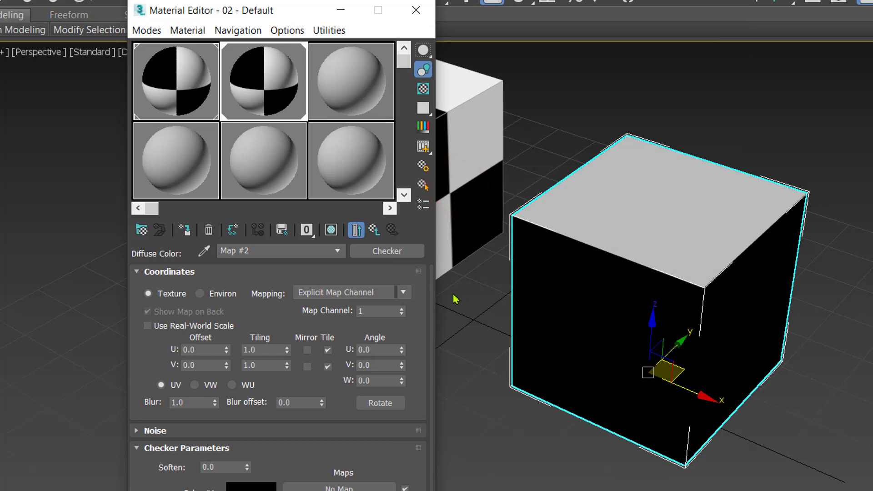
click(331, 231)
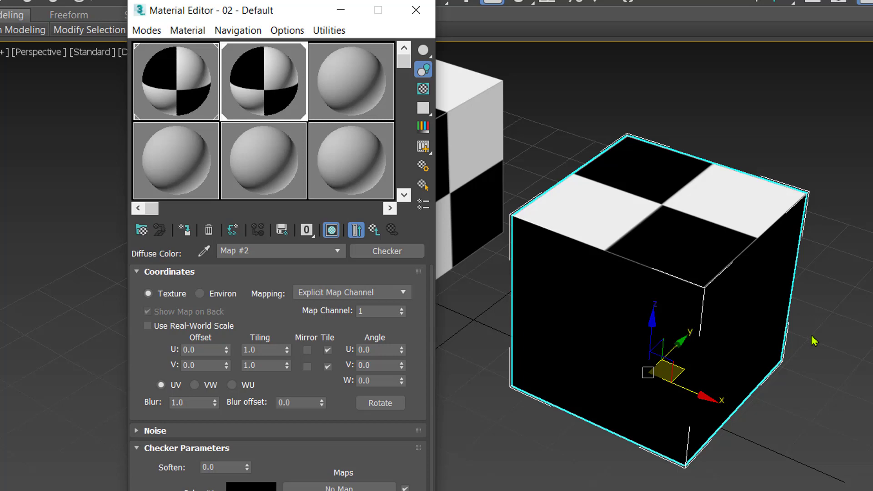
Pan and orbit to inspect the checkered top, then go up two levels to the sub-material list
middle_drag(802, 453, 780, 480)
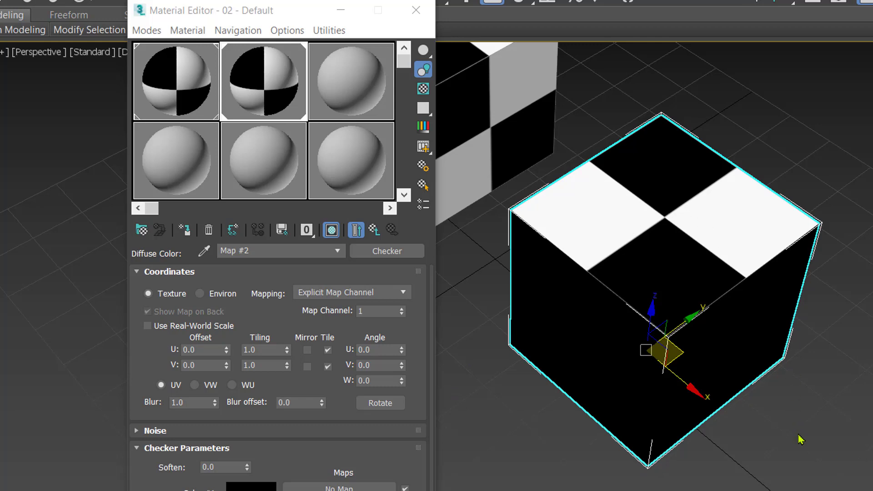
mouse_move(800, 440)
alt+middle_down()
mouse_move(796, 345)
mouse_move(799, 427)
alt+middle_up()
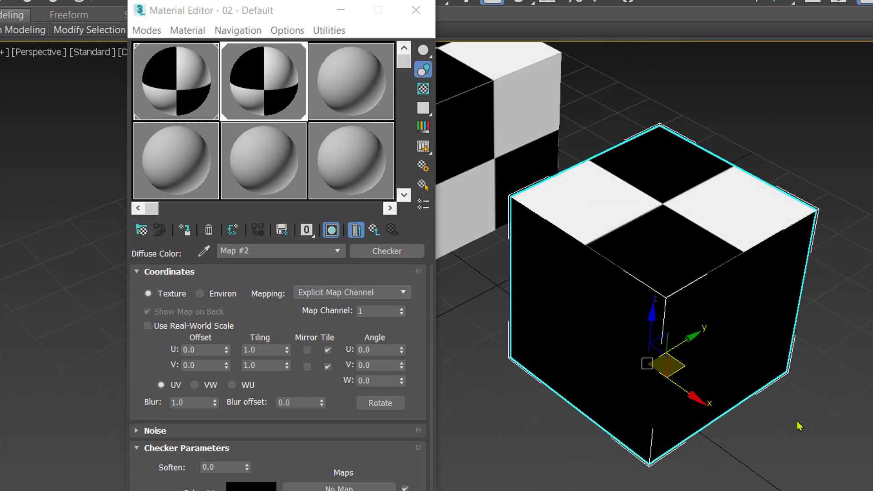
click(374, 230)
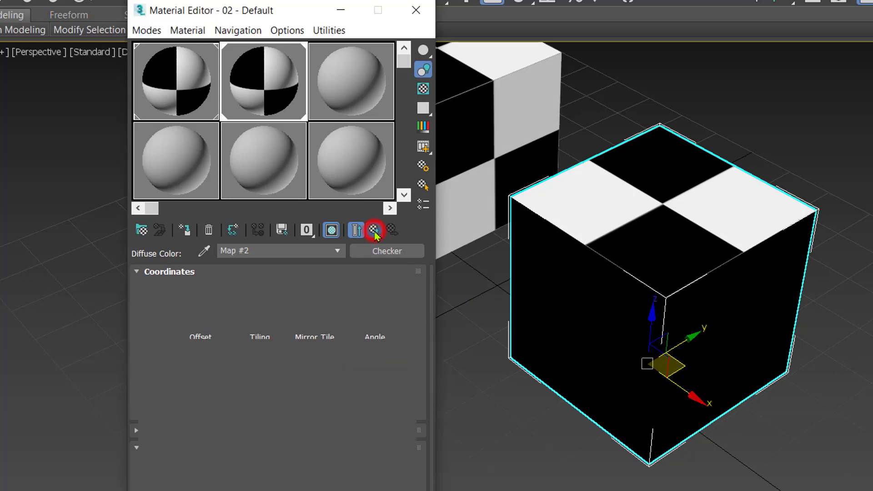
click(374, 230)
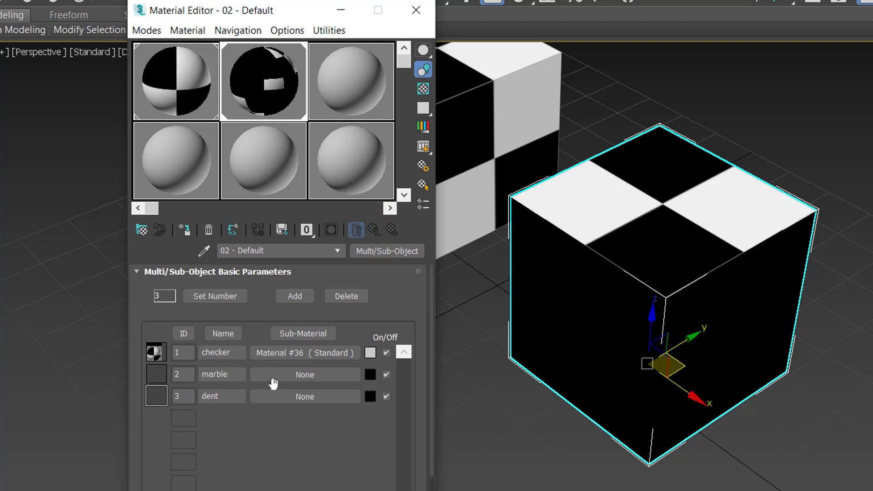
Assign slot ID 2 a Standard material with a Marble diffuse map, shown on the box's side
click(312, 378)
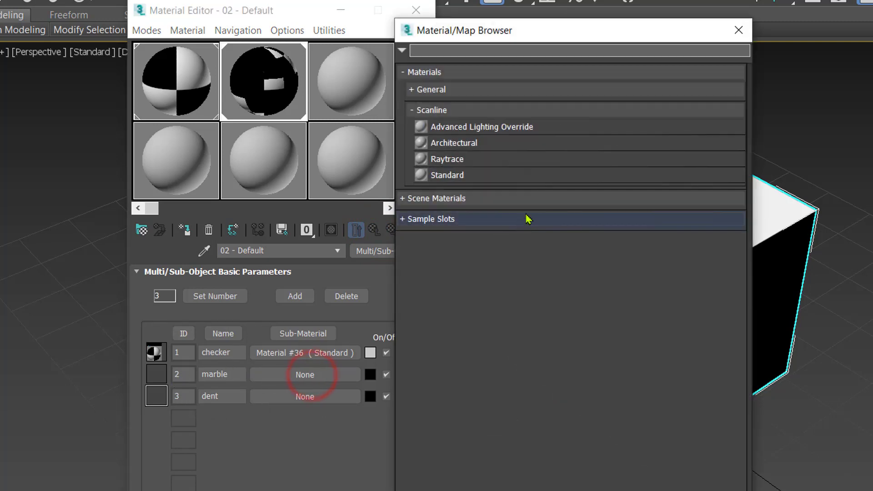
double_click(448, 175)
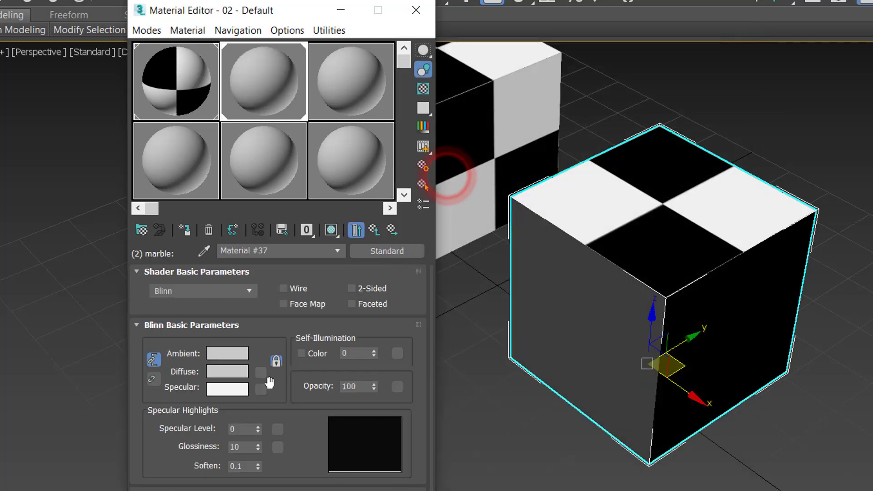
click(259, 374)
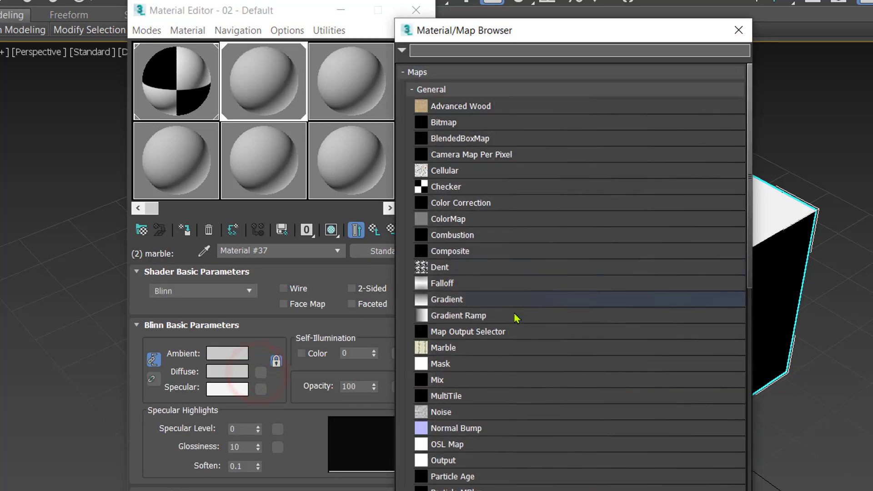
double_click(453, 349)
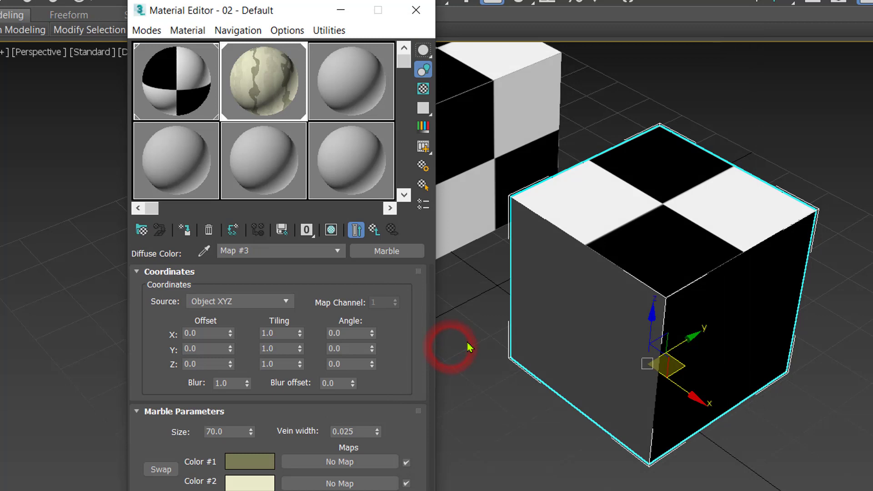
click(331, 230)
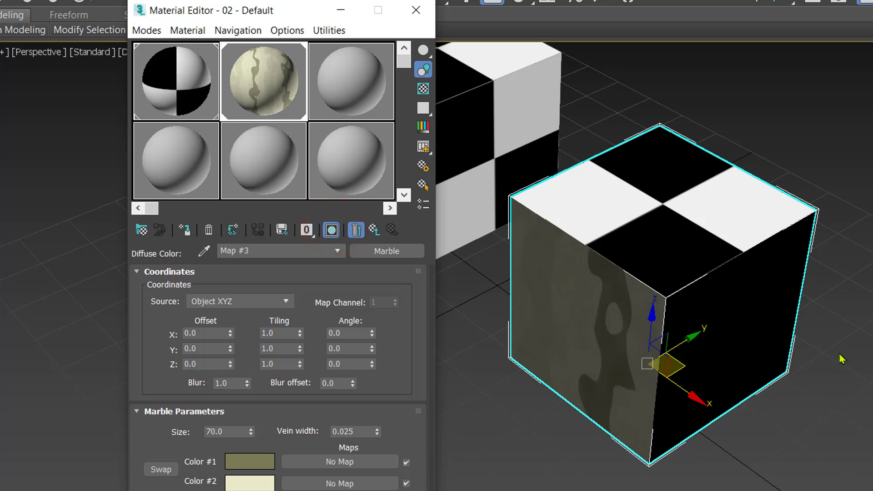
mouse_move(856, 363)
alt+middle_down()
mouse_move(700, 347)
mouse_move(866, 354)
alt+middle_up()
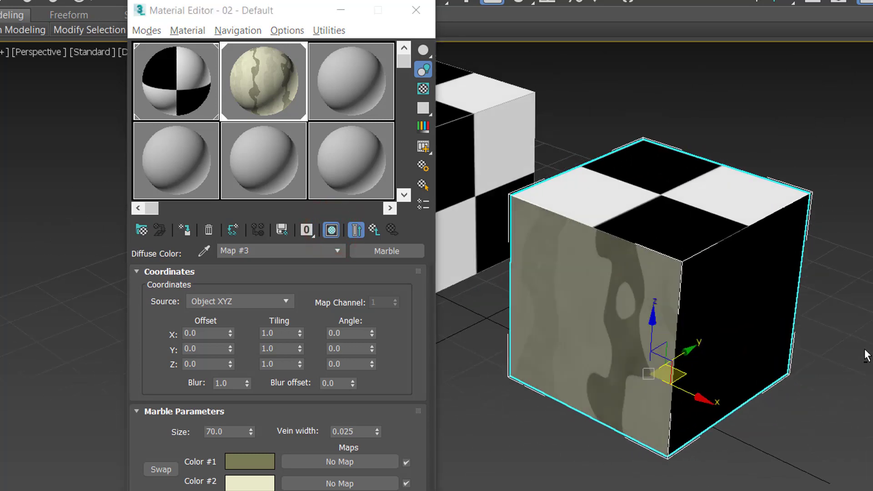
middle_drag(807, 385, 834, 362)
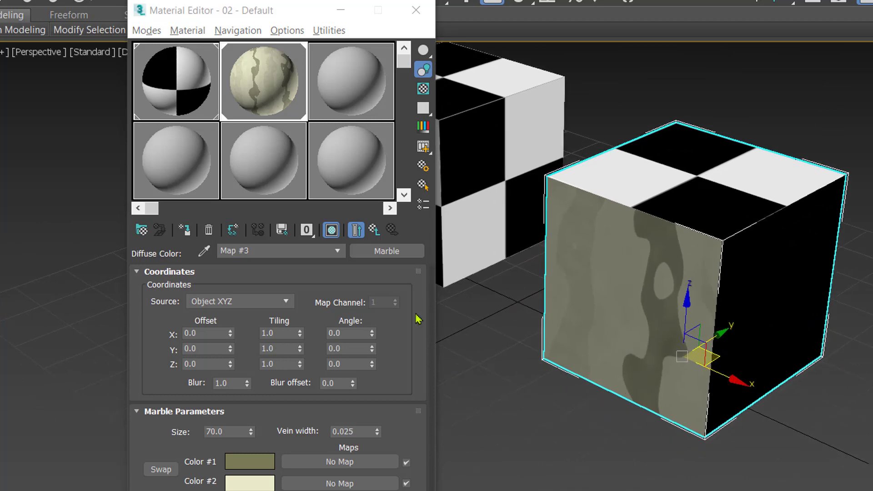
click(375, 230)
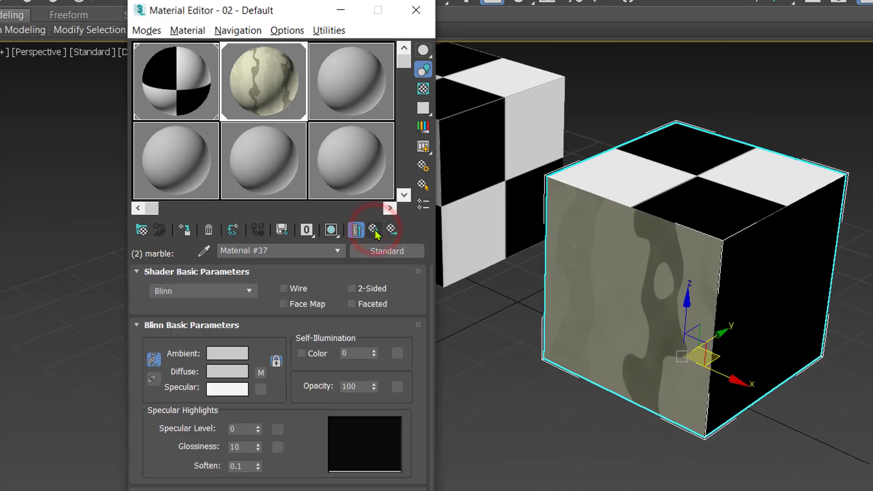
Give the dent slot a Standard material with a Dent diffuse map shown in viewport, then close the editor
click(374, 230)
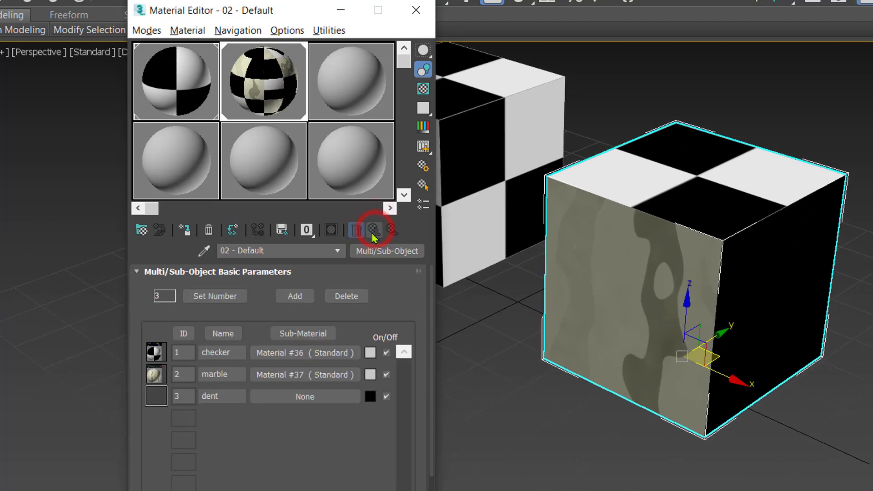
click(286, 398)
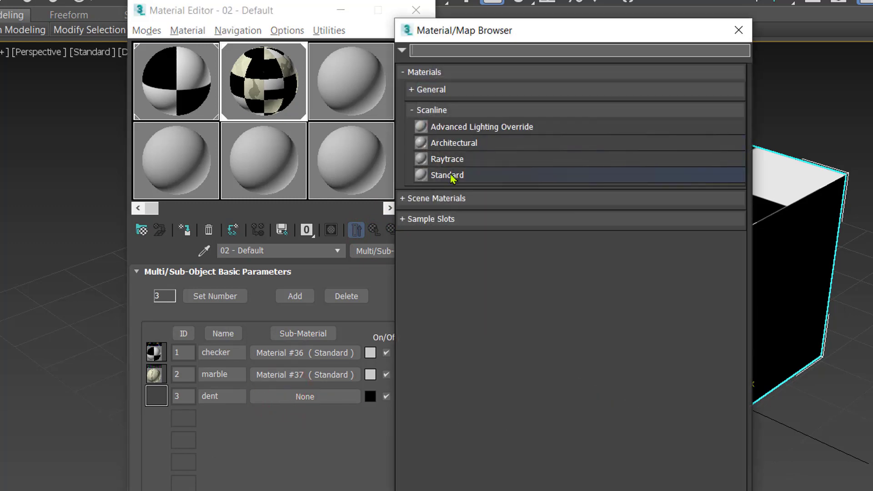
double_click(453, 177)
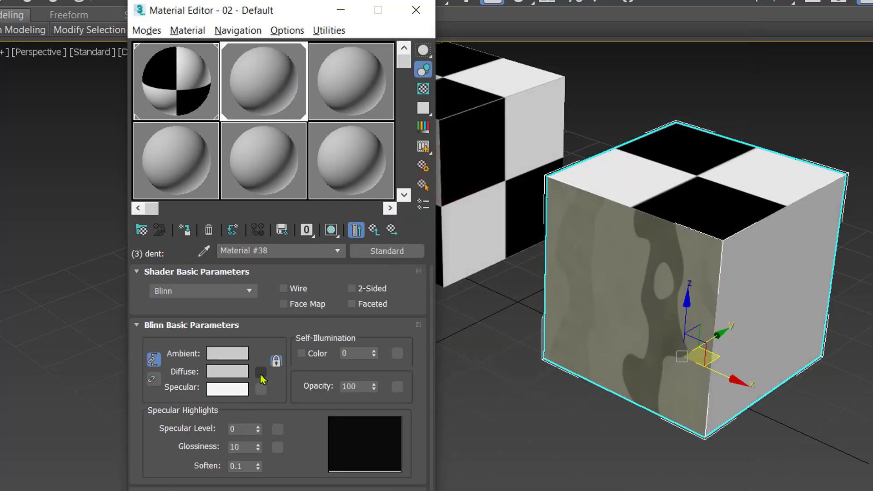
click(261, 375)
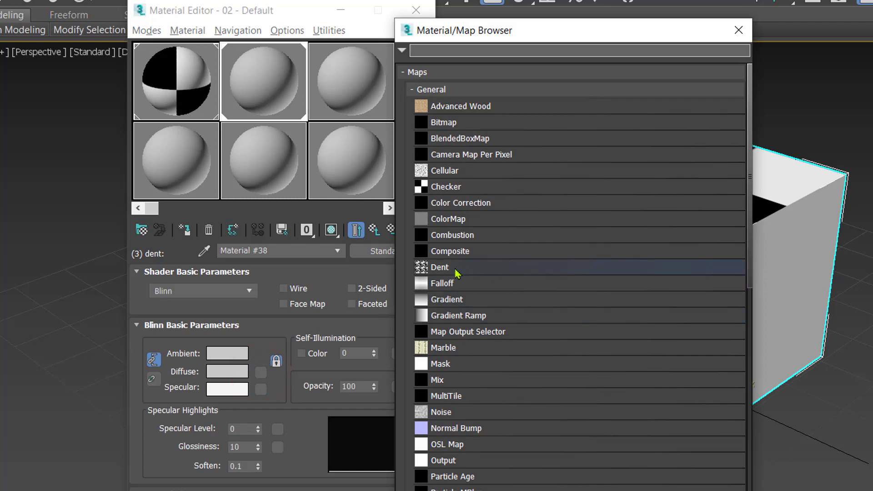
click(456, 271)
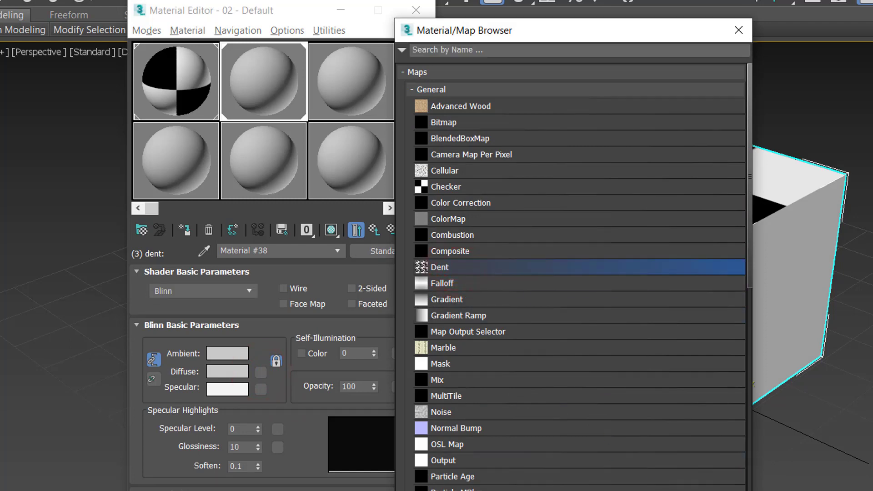
double_click(456, 267)
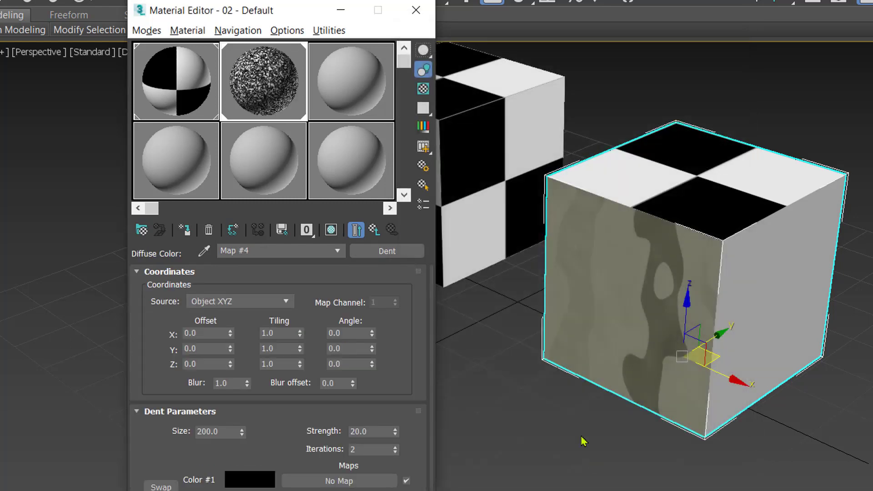
click(332, 231)
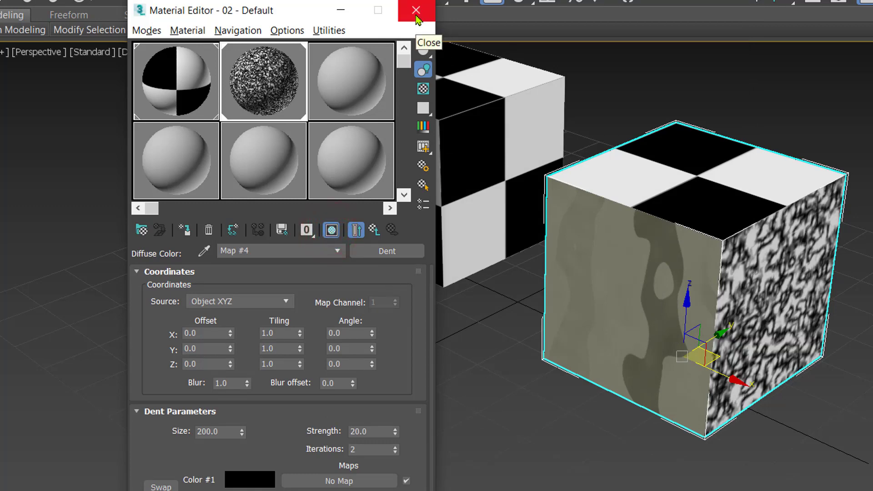
click(416, 10)
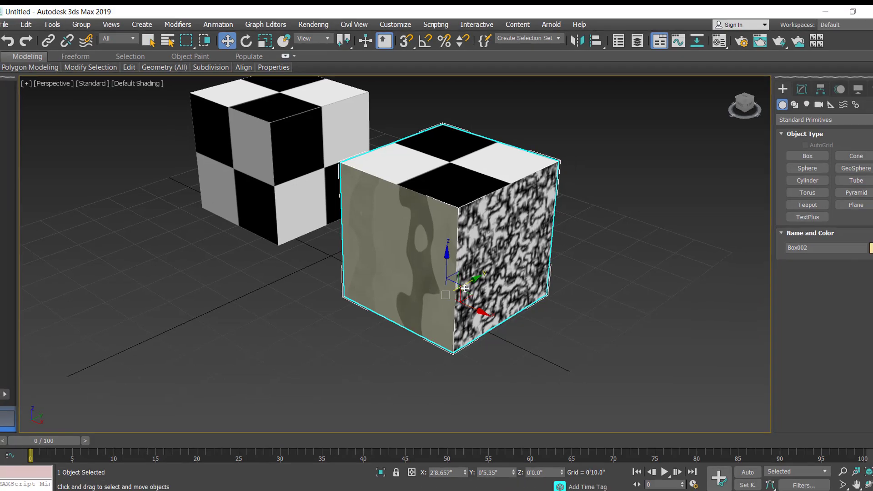
alt+middle_drag(382, 286, 452, 209)
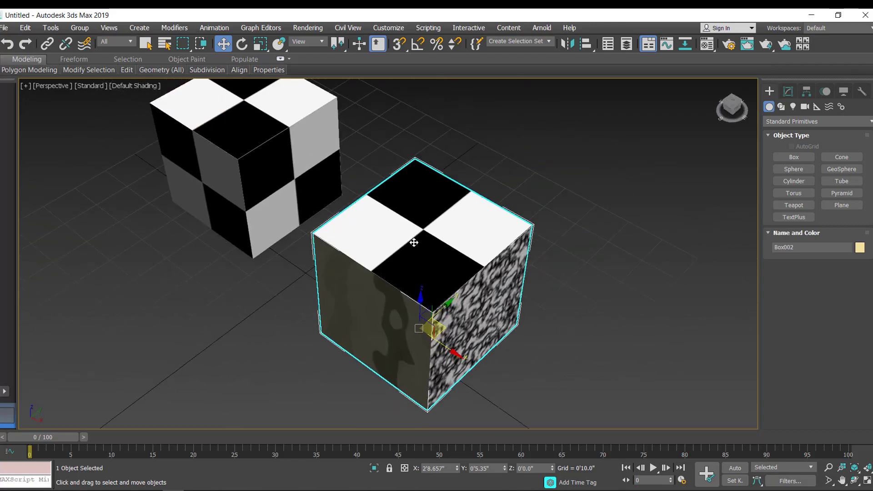
scroll(415, 240, up, 5)
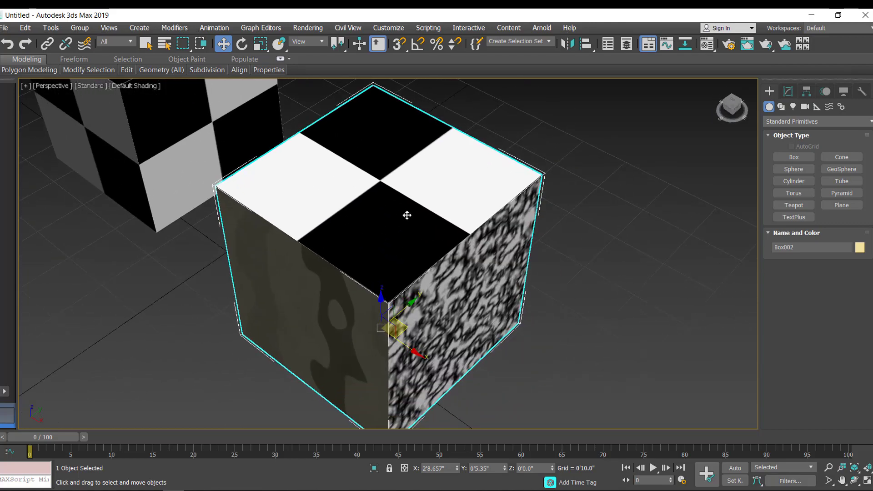
scroll(409, 216, down, 3)
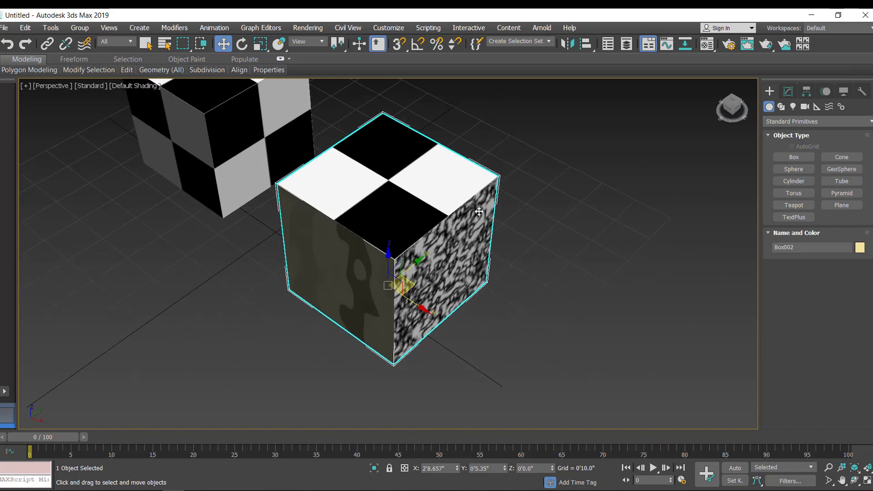
Reopen the Material Editor and navigate to the checker sub-material's Checker map settings
key(m)
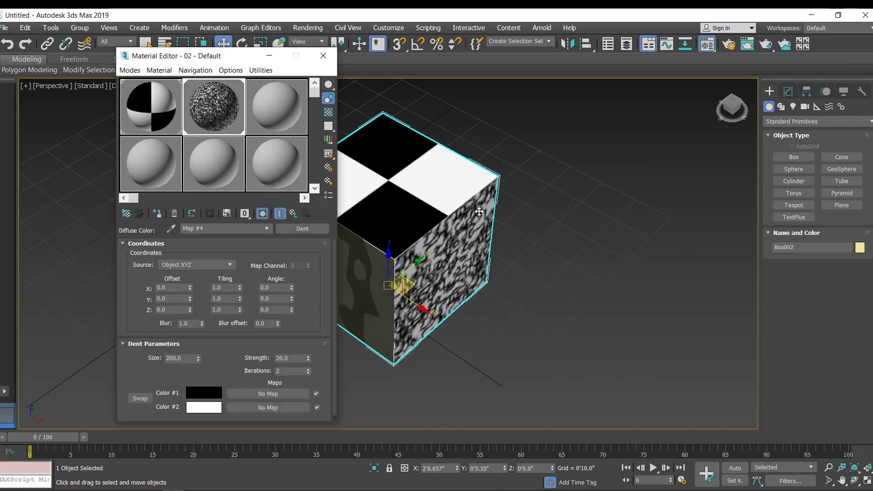
click(293, 215)
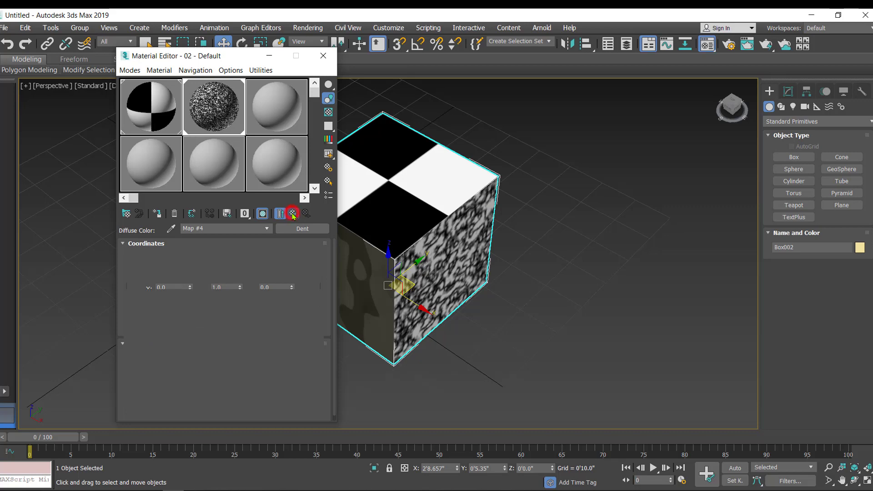
click(293, 215)
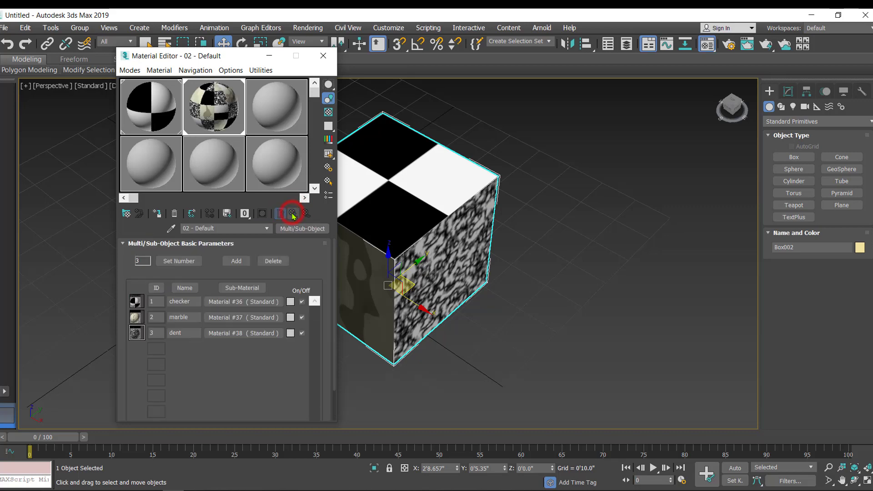
click(236, 302)
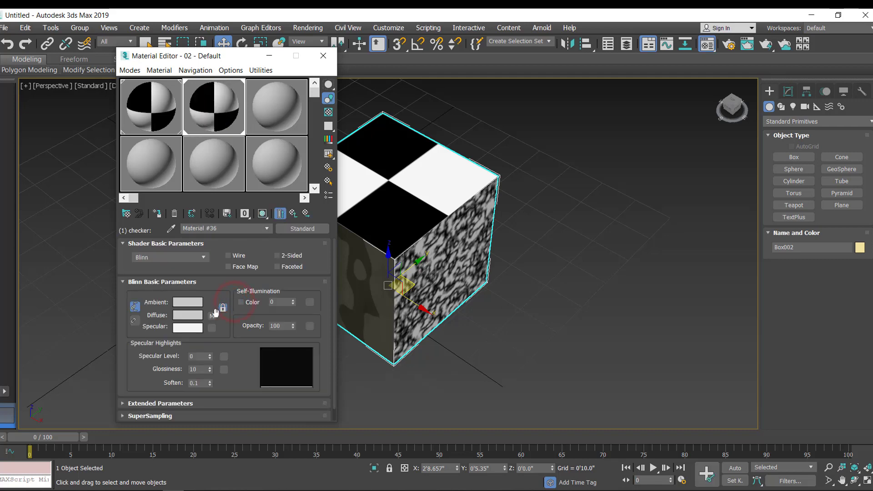
click(212, 315)
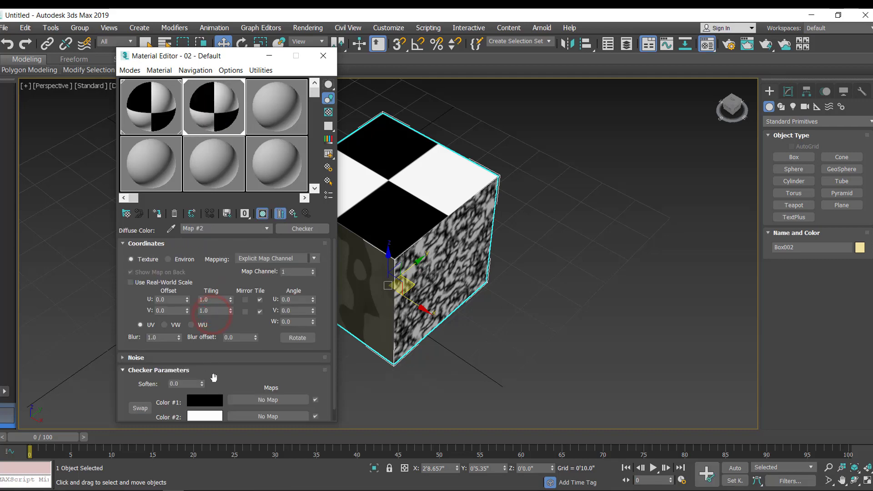
Set the Checker map's U and V Tiling to 2.0, then close the Material Editor
double_click(218, 299)
double_click(215, 311)
text(2)
key(Return)
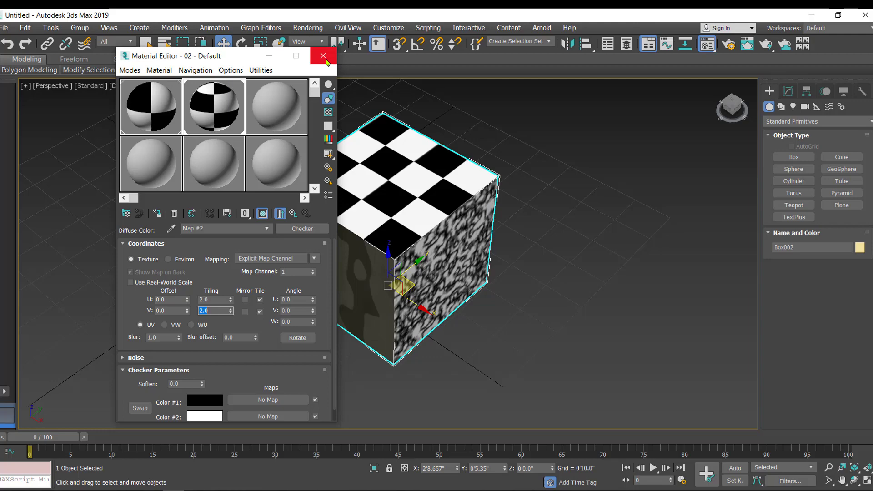
middle_drag(421, 214, 525, 228)
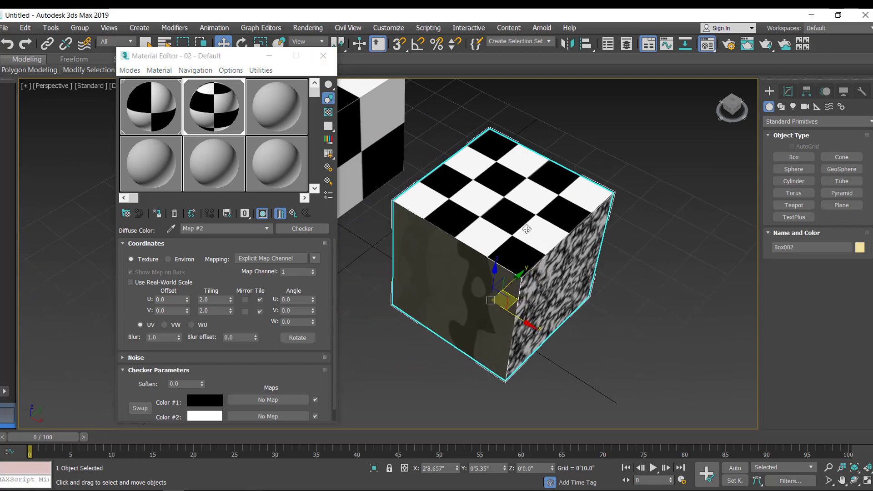
scroll(526, 228, up, 2)
scroll(543, 275, up, 2)
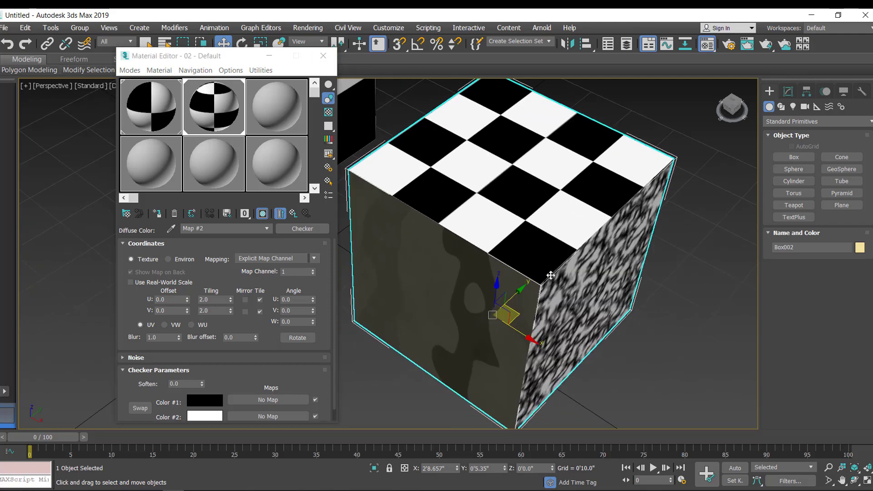
mouse_move(550, 275)
alt+middle_down()
mouse_move(561, 291)
mouse_move(548, 205)
mouse_move(547, 273)
alt+middle_up()
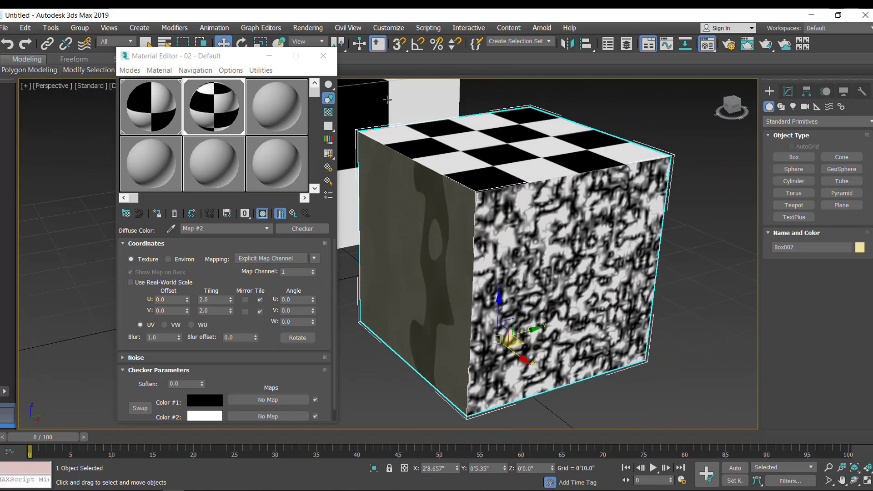
click(323, 57)
scroll(415, 267, down, 4)
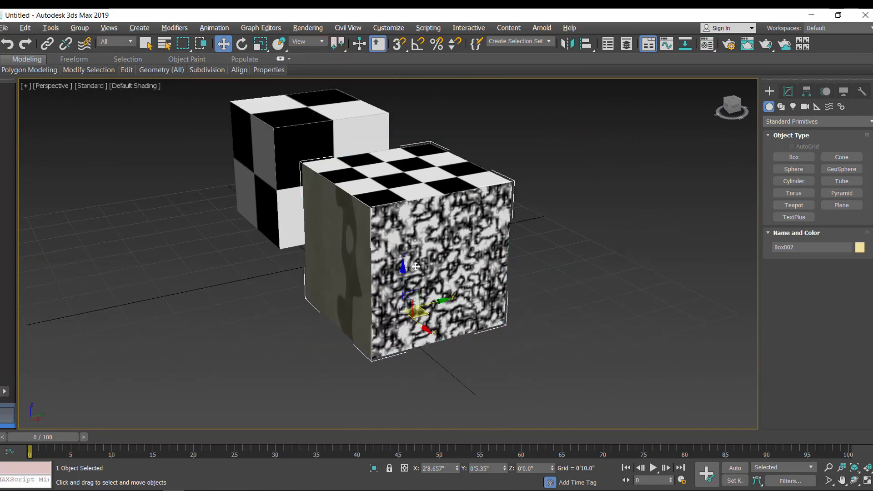
alt+middle_drag(415, 266, 488, 274)
scroll(345, 249, up, 5)
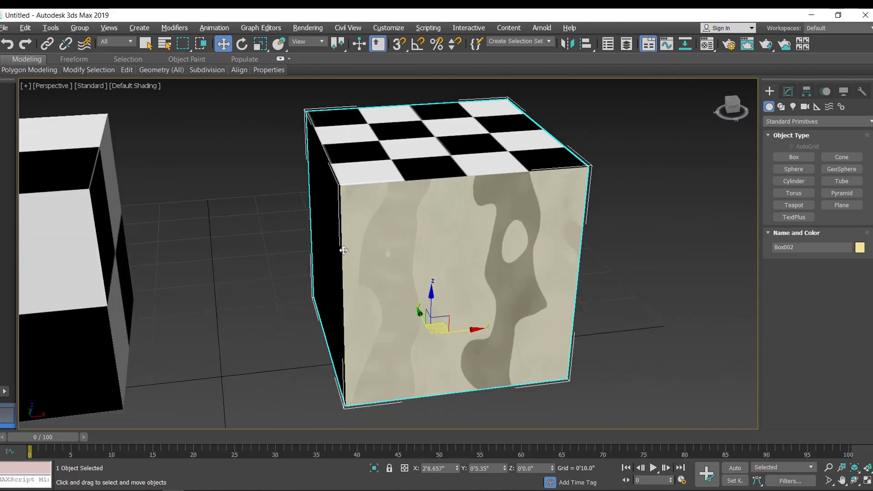
alt+middle_drag(343, 250, 421, 204)
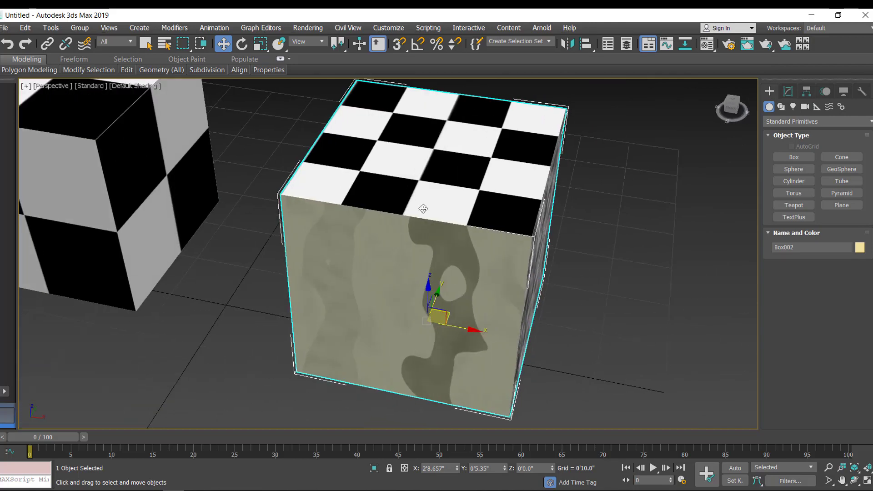
scroll(521, 246, down, 2)
alt+middle_drag(559, 283, 439, 259)
scroll(454, 241, up, 2)
middle_drag(478, 229, 363, 218)
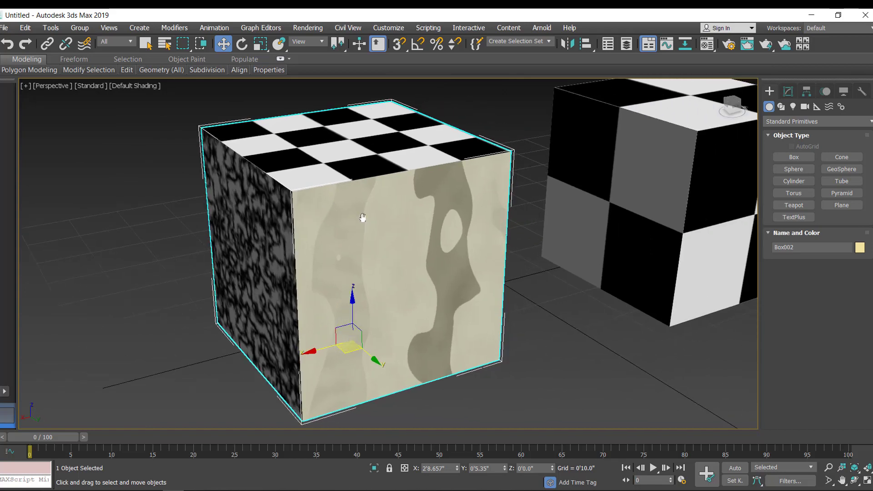